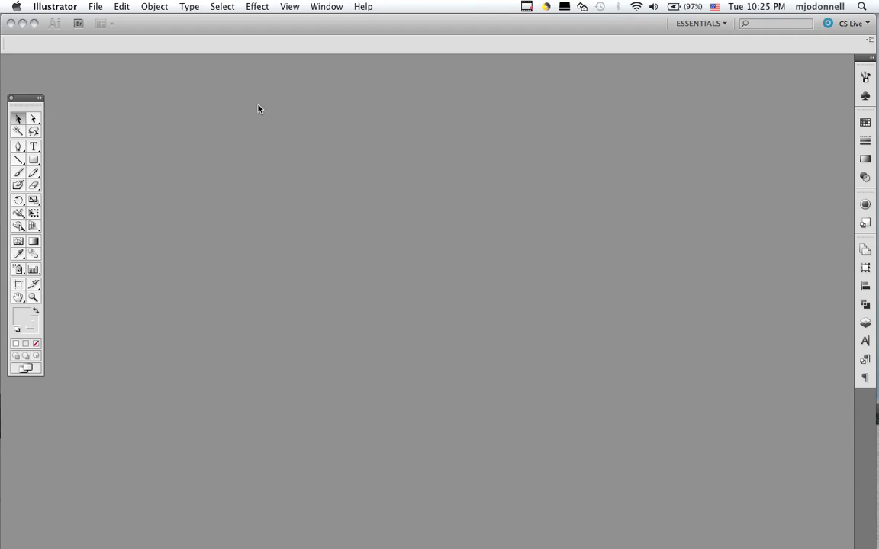
Create a new Letter-size print document with one artboard and the default settings
{"action": "left_click", "coordinate": [95, 9]}
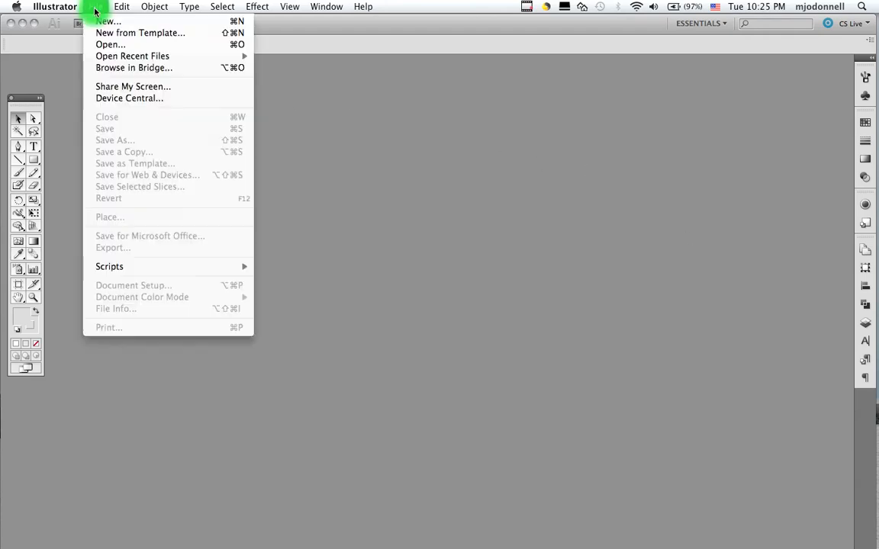
{"action": "left_click", "coordinate": [98, 22]}
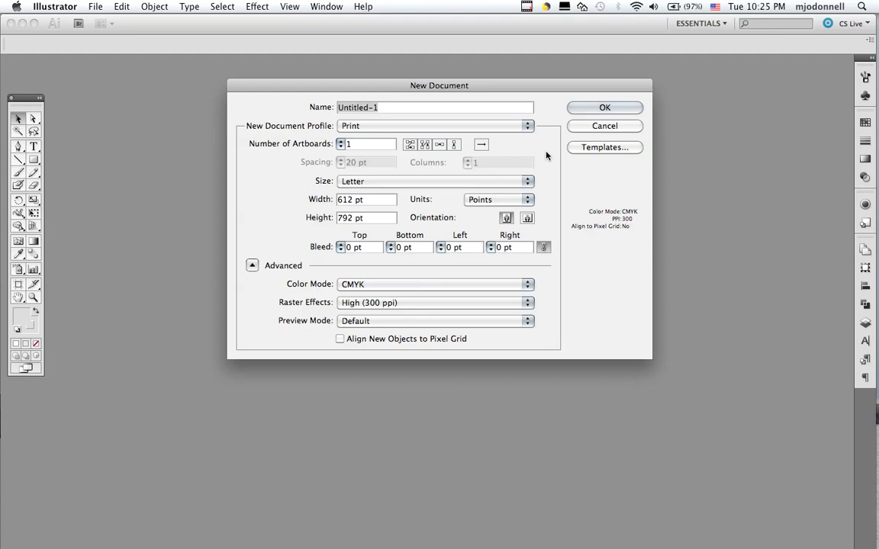
{"action": "left_click", "coordinate": [584, 110]}
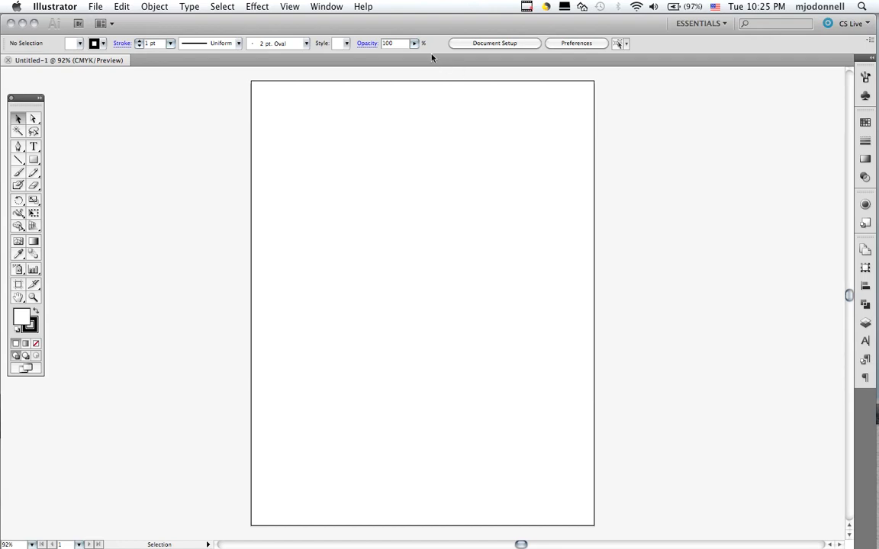
Show the print tiling and draw a type area that fills the printable area of the page
{"action": "left_click", "coordinate": [334, 8]}
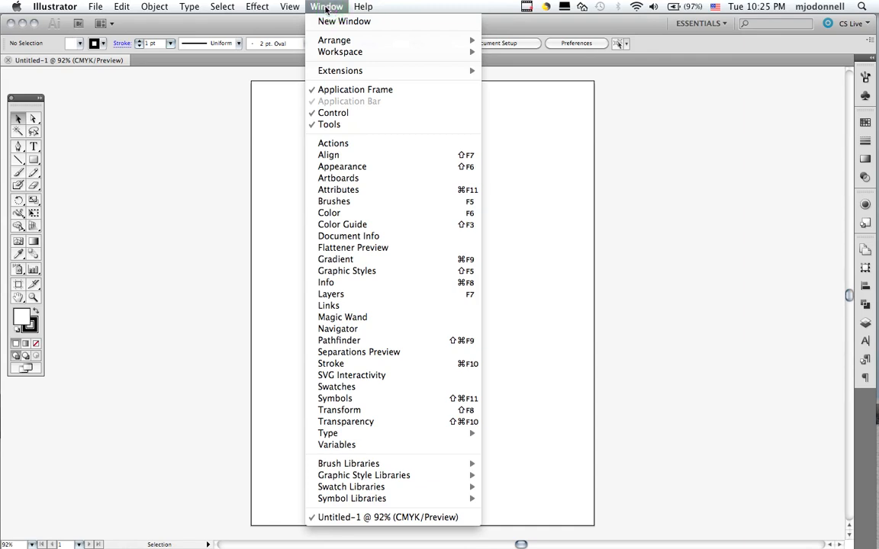
{"action": "mouse_move", "coordinate": [297, 9]}
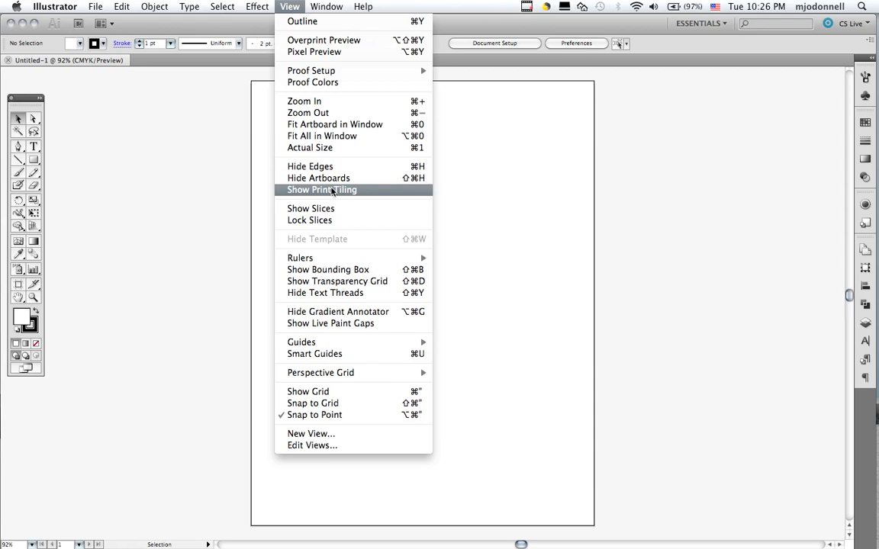
{"action": "left_click", "coordinate": [331, 191]}
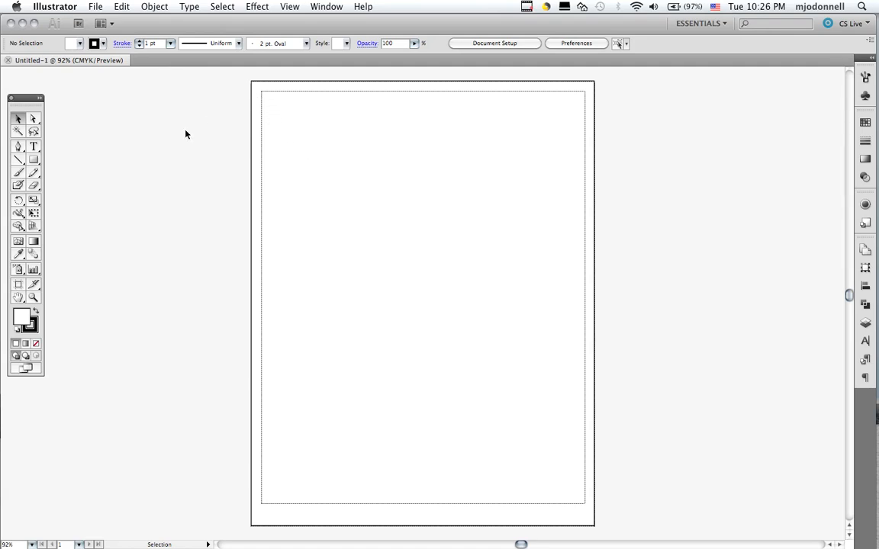
{"action": "left_click", "coordinate": [34, 149]}
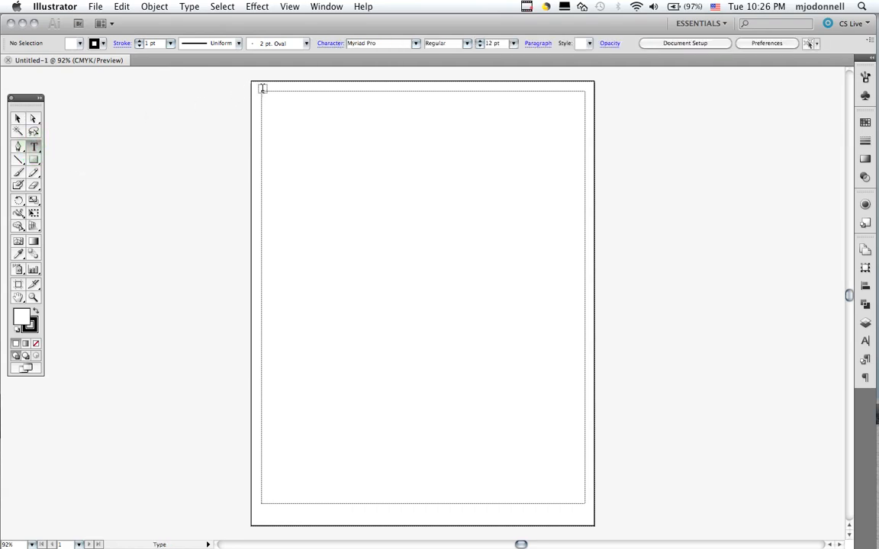
{"action": "left_click_drag", "start_coordinate": [260, 89], "coordinate": [585, 501]}
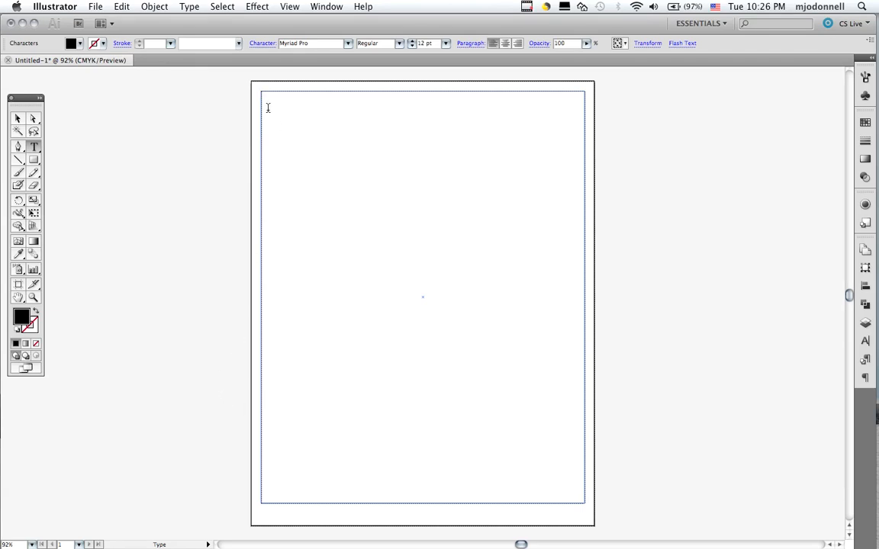
Place the Word file p2_text.doc from the cojo256j folder into the type area with the default import options
{"action": "left_click", "coordinate": [95, 8]}
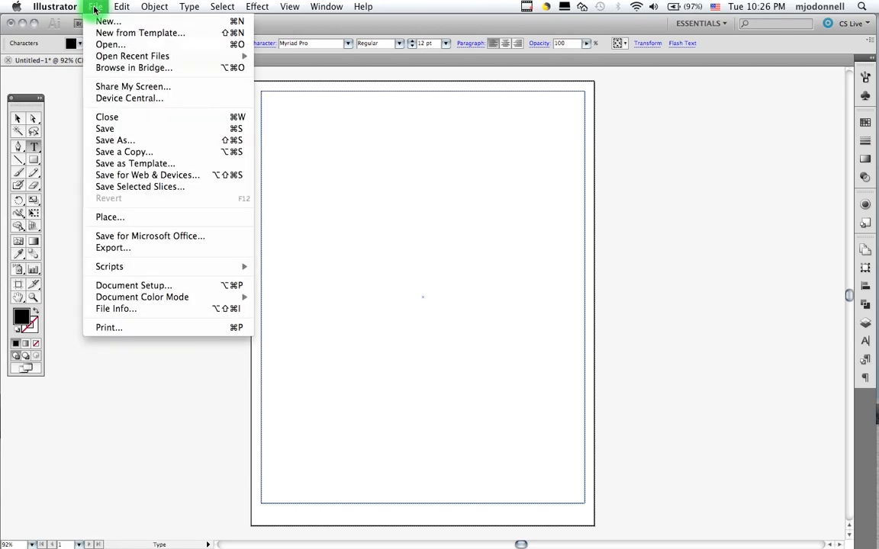
{"action": "left_click", "coordinate": [116, 218]}
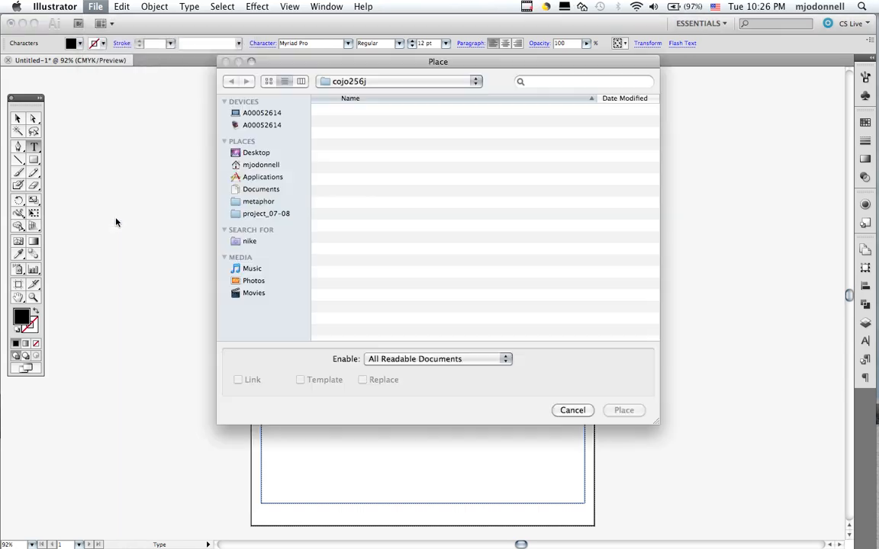
{"action": "left_click_drag", "start_coordinate": [654, 196], "coordinate": [652, 264]}
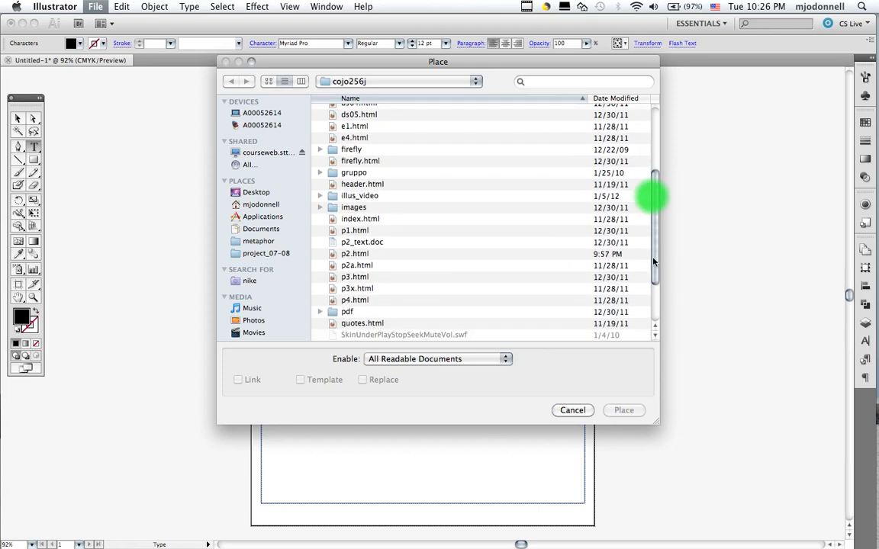
{"action": "left_click", "coordinate": [339, 243]}
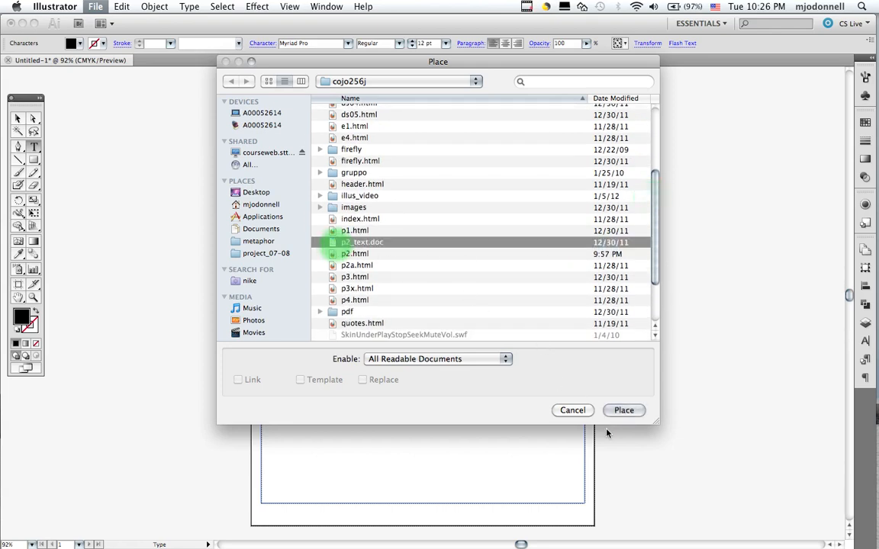
{"action": "left_click", "coordinate": [629, 412]}
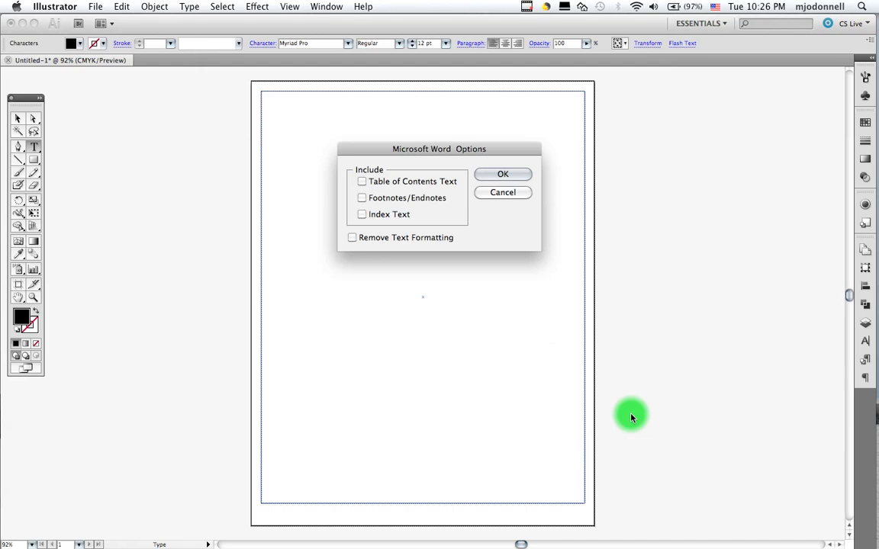
{"action": "left_click", "coordinate": [516, 175]}
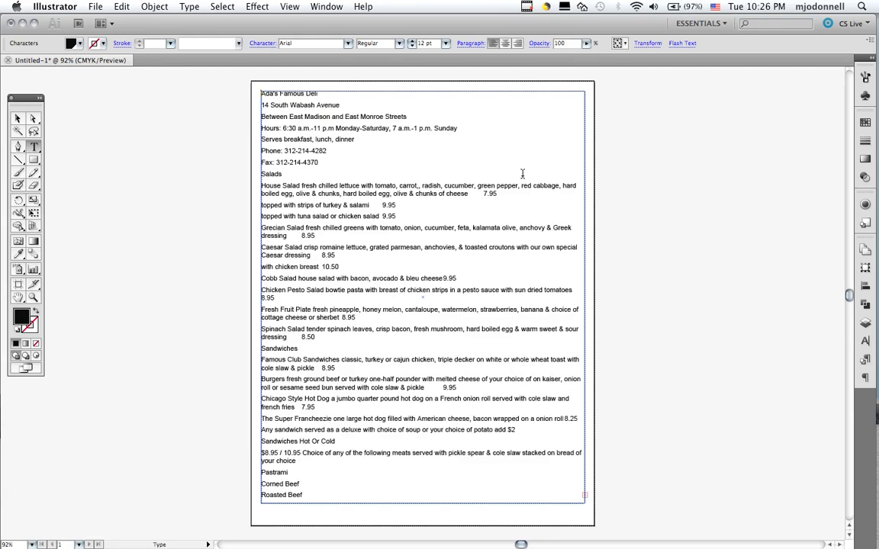
Open the Character settings with the text cursor placed in the menu text
{"action": "left_click", "coordinate": [305, 186]}
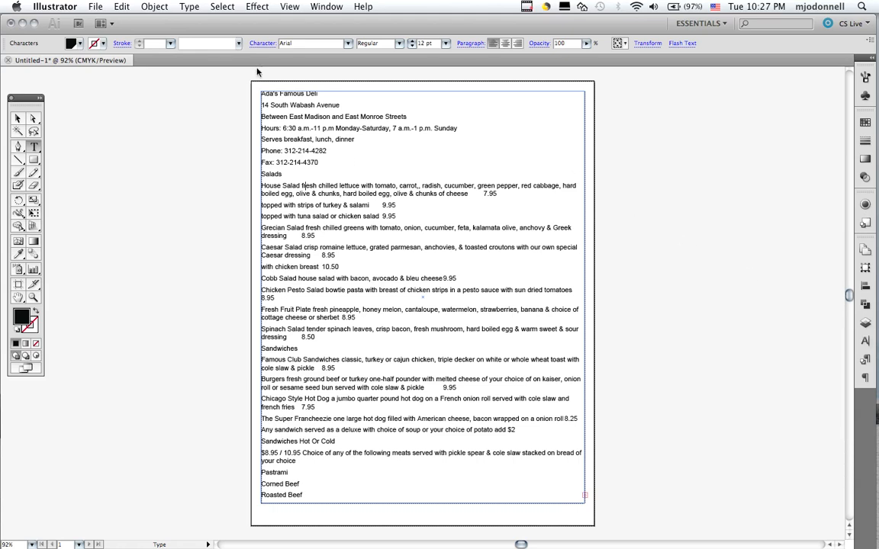
{"action": "left_click", "coordinate": [327, 7]}
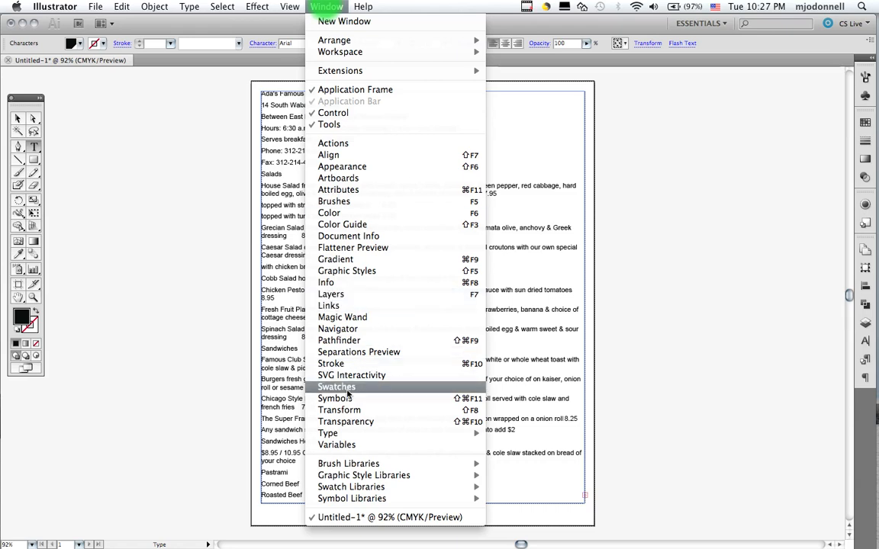
{"action": "mouse_move", "coordinate": [347, 433]}
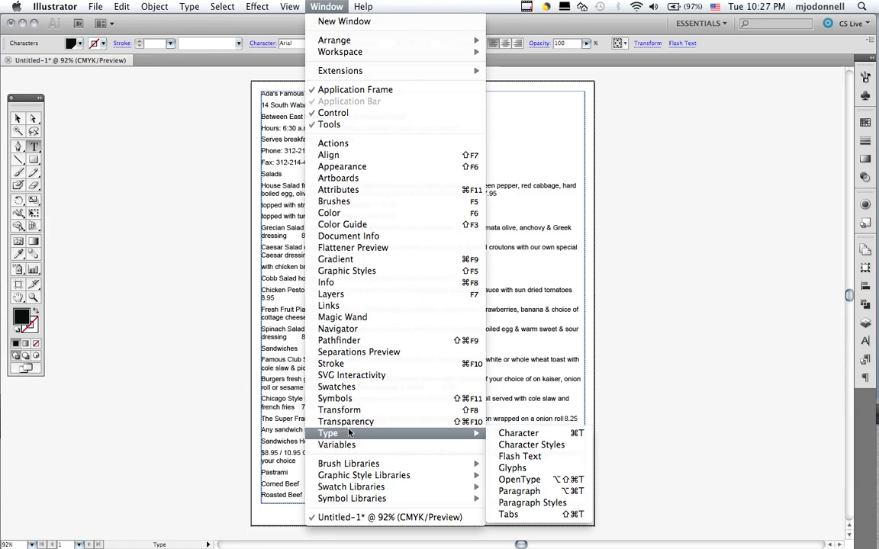
{"action": "mouse_move", "coordinate": [474, 433]}
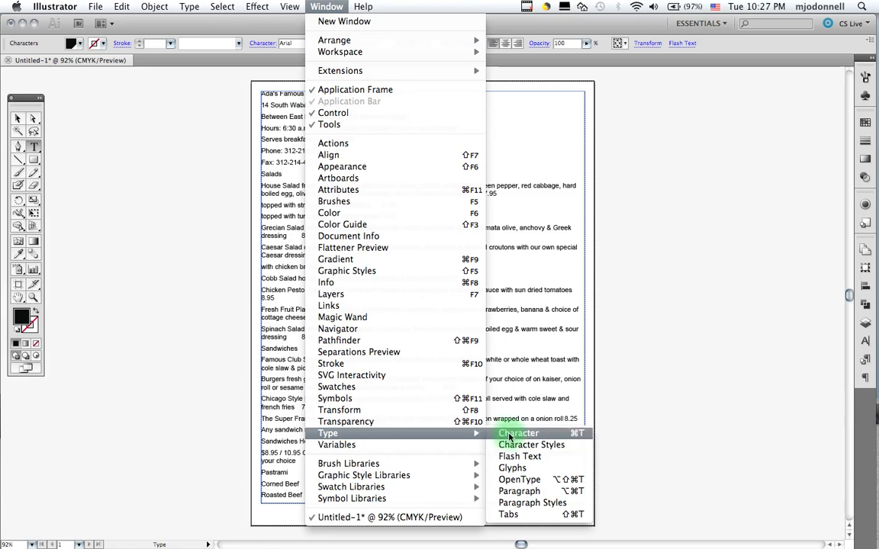
{"action": "left_click", "coordinate": [503, 432]}
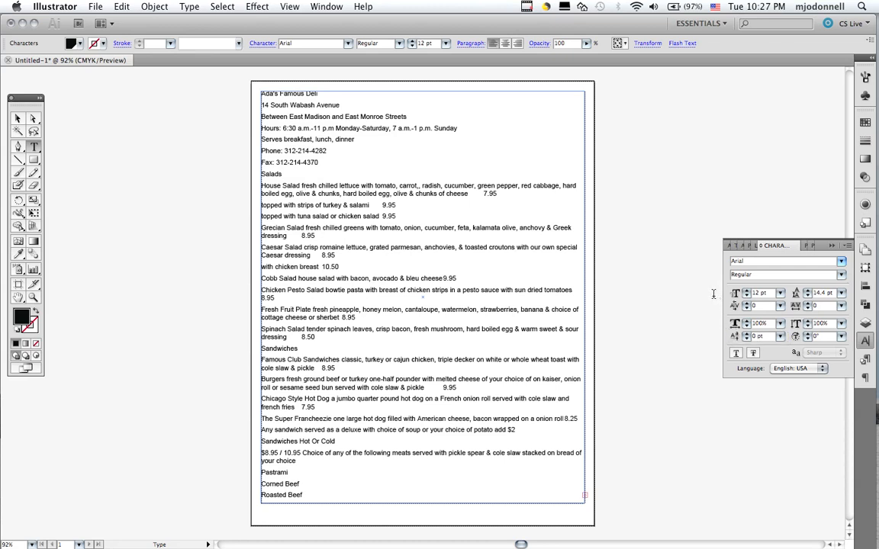
{"action": "left_click", "coordinate": [517, 229]}
{"action": "left_click", "coordinate": [374, 183]}
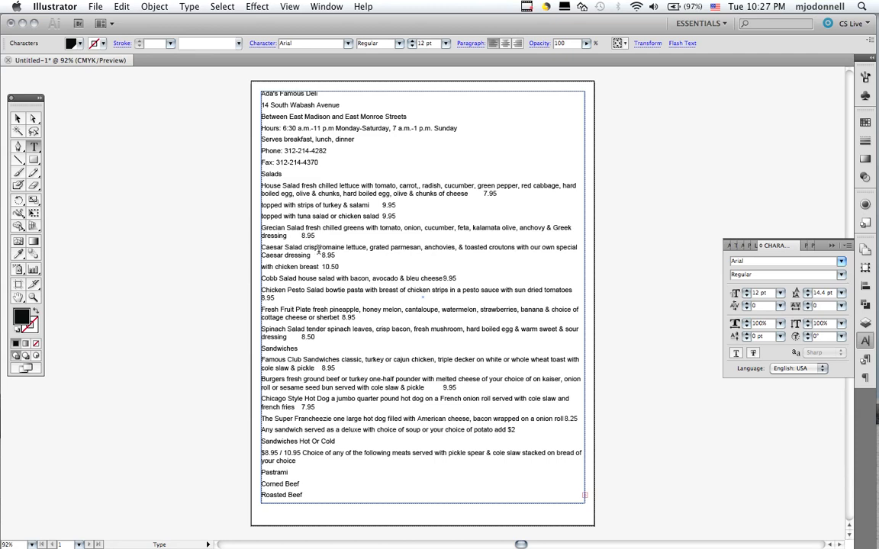
{"action": "left_click", "coordinate": [311, 238]}
Select the type area as an object and set its number of columns to 3 in the Area Type Options
{"action": "left_click", "coordinate": [19, 120]}
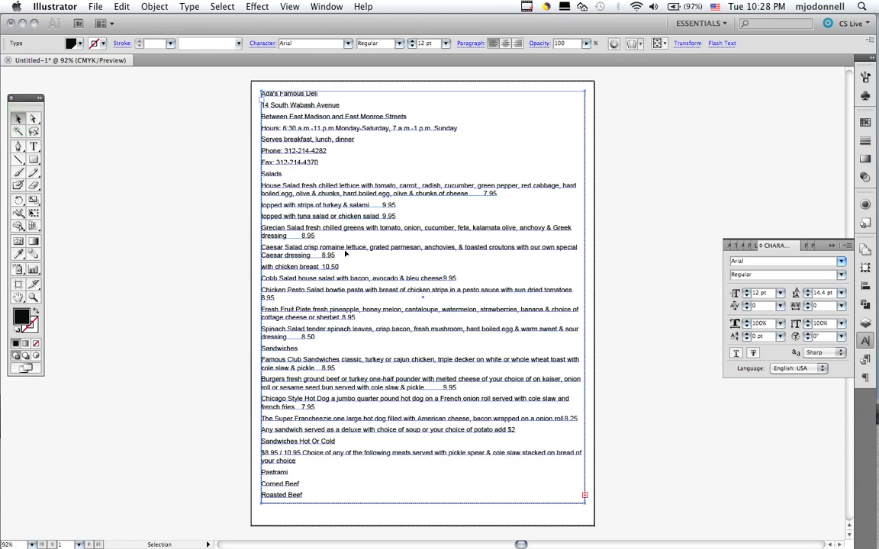
{"action": "left_click", "coordinate": [190, 7]}
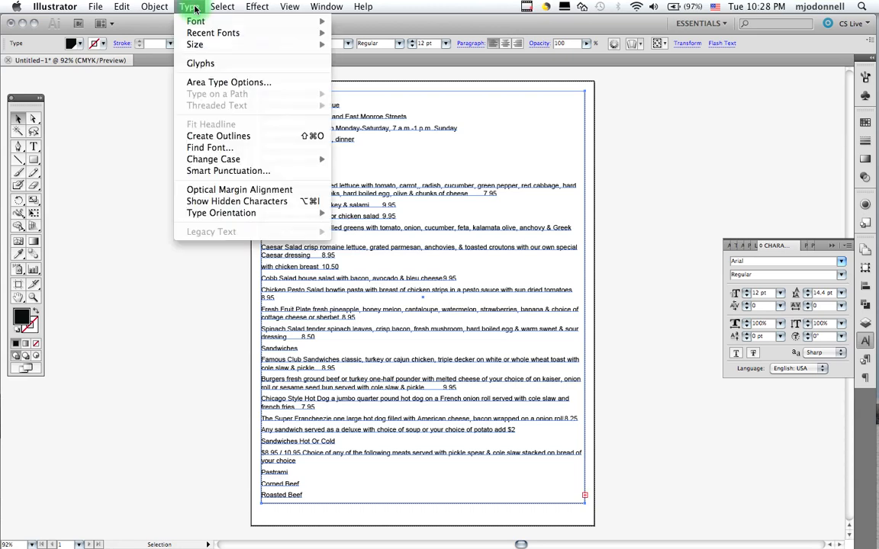
{"action": "left_click", "coordinate": [244, 84]}
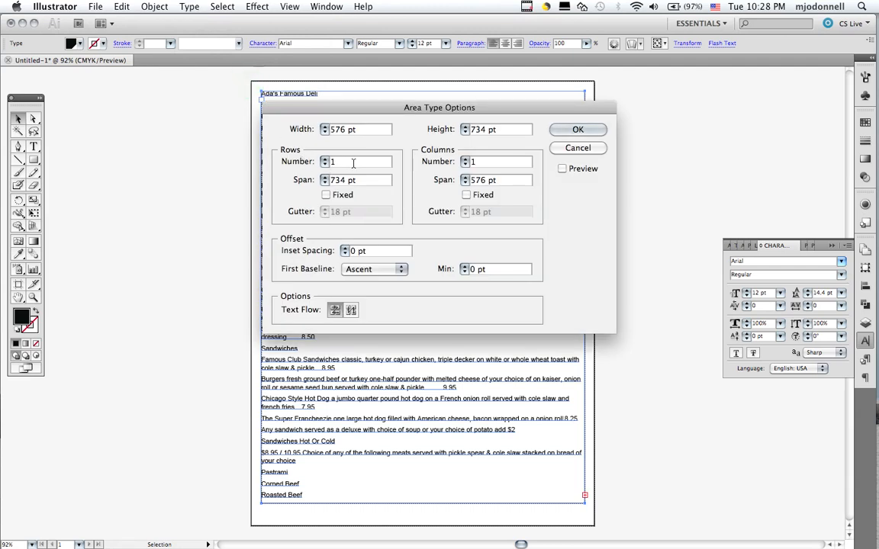
{"action": "left_click", "coordinate": [464, 159]}
{"action": "left_click", "coordinate": [464, 159]}
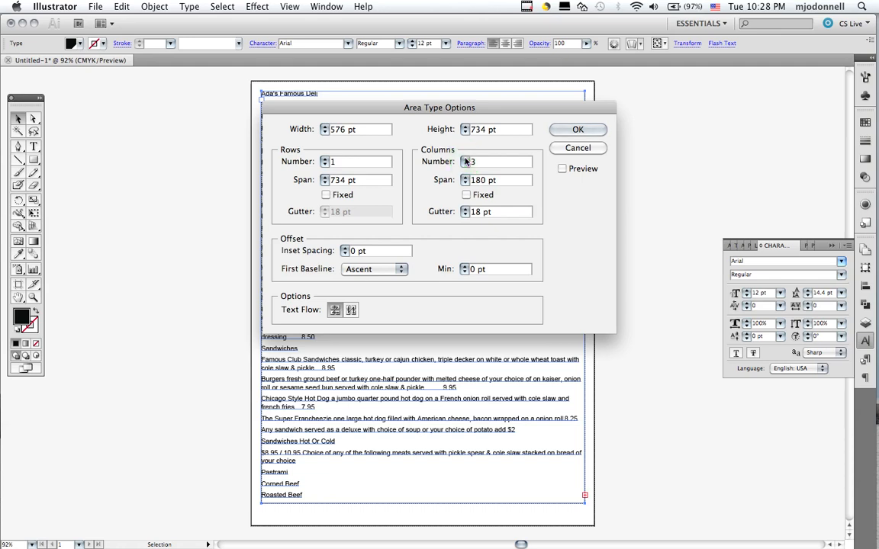
Narrow the gutter between the three columns and apply the Area Type Options
{"action": "left_click", "coordinate": [465, 214]}
{"action": "left_click", "coordinate": [465, 214]}
{"action": "left_click", "coordinate": [465, 209]}
{"action": "left_click", "coordinate": [465, 214]}
{"action": "left_click", "coordinate": [466, 215]}
{"action": "left_click", "coordinate": [465, 215]}
{"action": "left_click", "coordinate": [465, 215]}
{"action": "left_click", "coordinate": [465, 215]}
{"action": "left_click", "coordinate": [570, 130]}
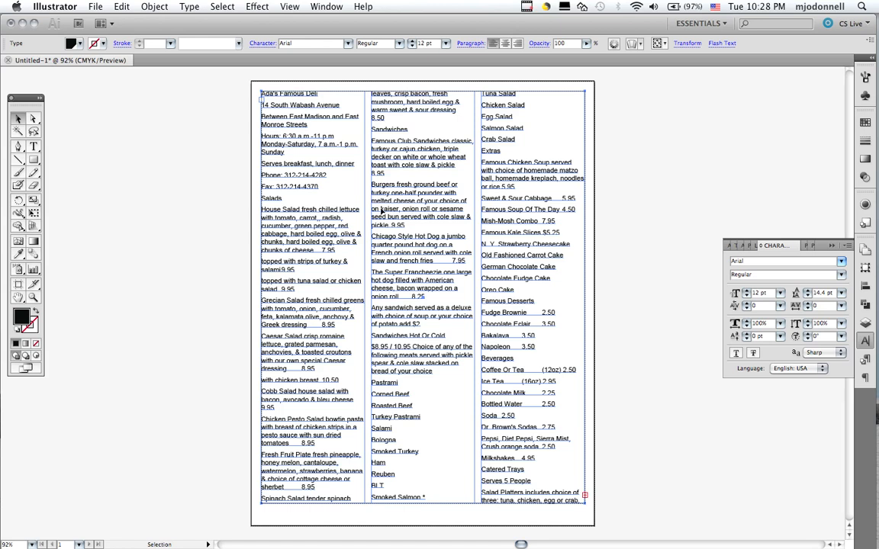
Select all of the menu text and set its font to Excelsior
{"action": "left_click", "coordinate": [32, 146]}
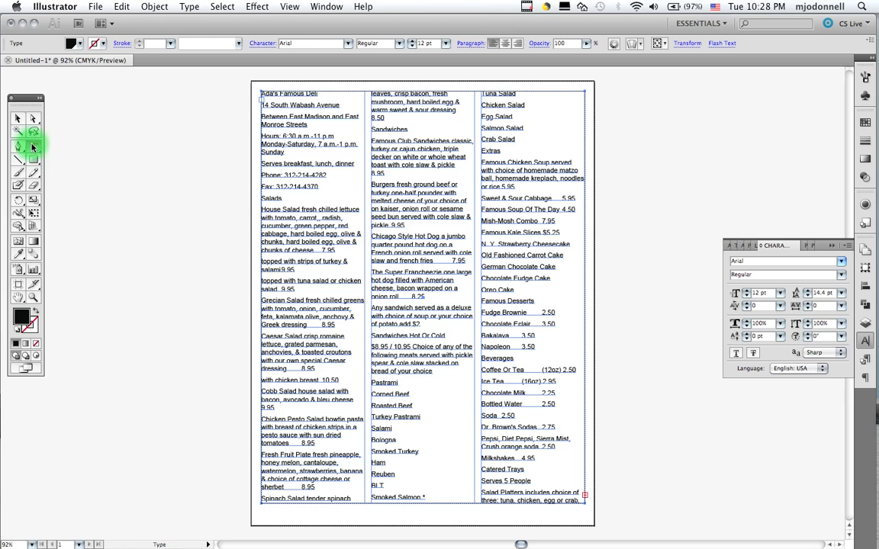
{"action": "left_click_drag", "start_coordinate": [373, 183], "coordinate": [386, 200]}
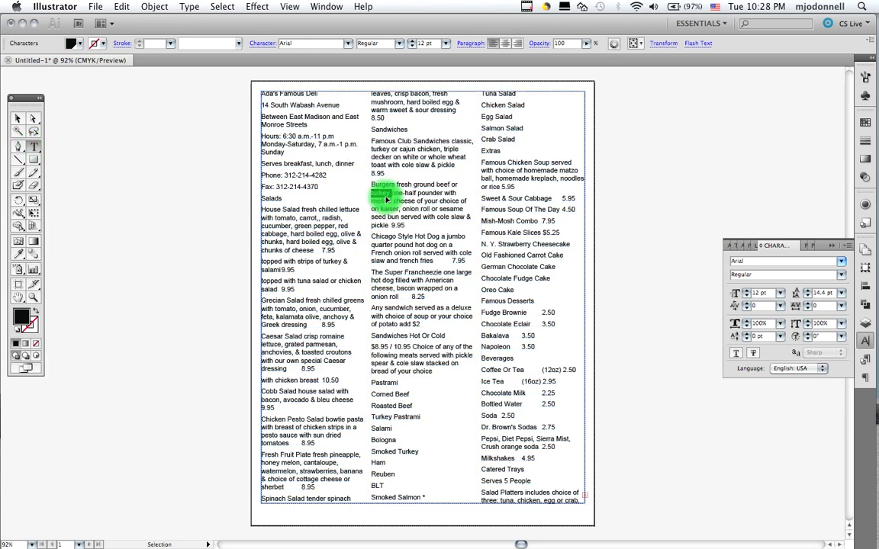
{"action": "key", "text": "super+a"}
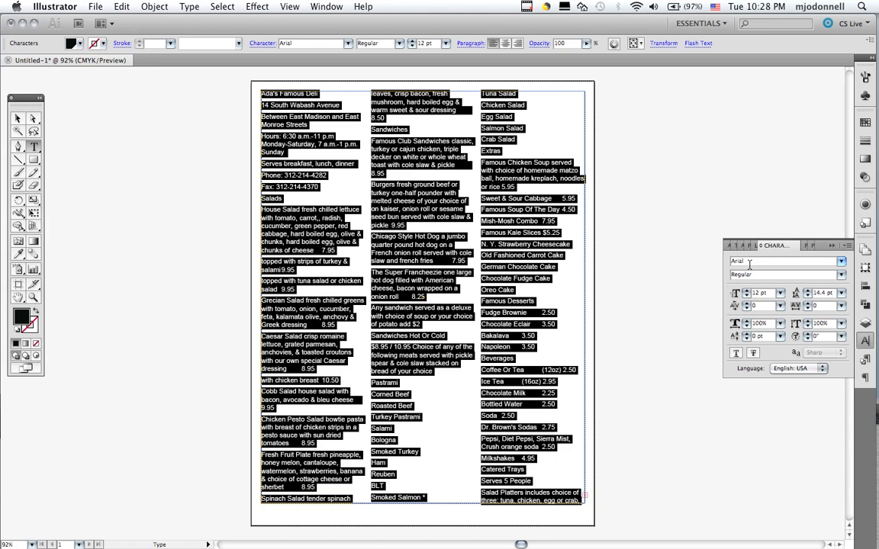
{"action": "key", "text": "super+space"}
{"action": "left_click_drag", "start_coordinate": [252, 79], "coordinate": [613, 305]}
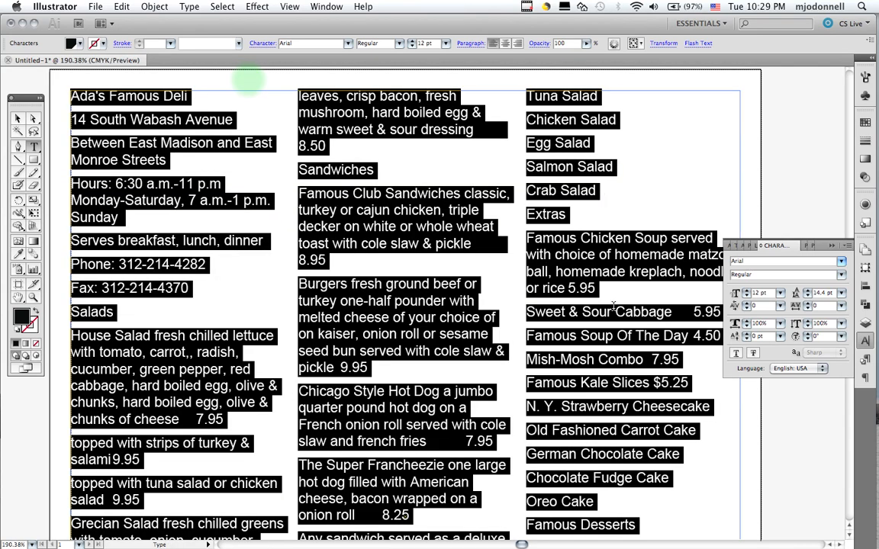
{"action": "left_click", "coordinate": [742, 261]}
{"action": "left_click", "coordinate": [743, 262]}
{"action": "type", "text": "Excelsior"}
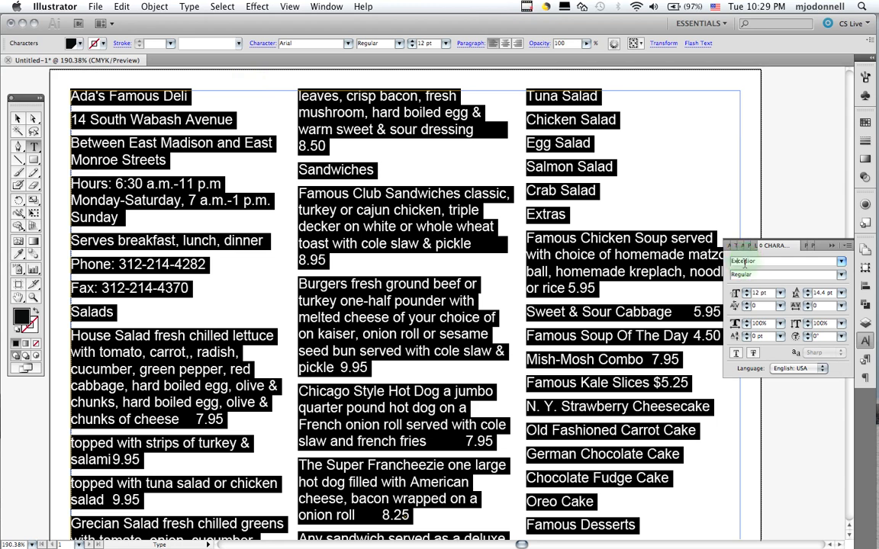
{"action": "key", "text": "Return"}
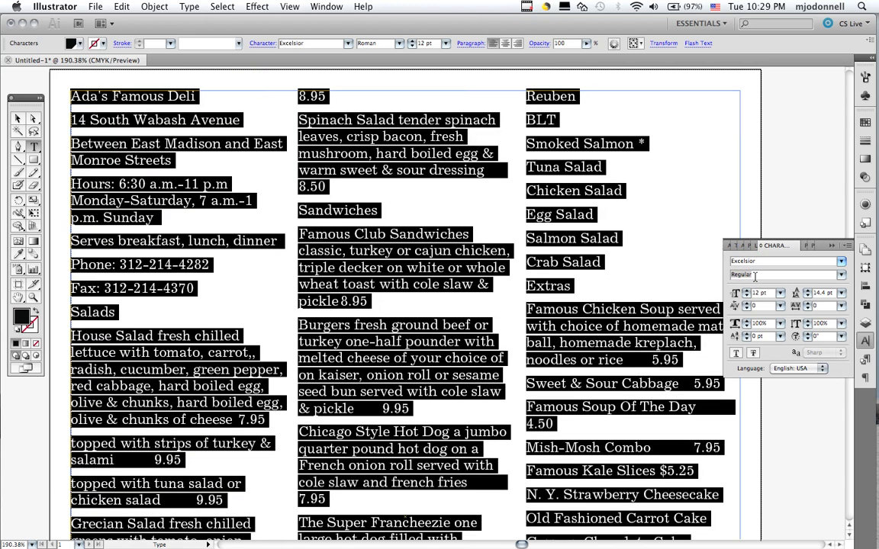
Reselect all of the menu text and set its font size to 10 pt
{"action": "left_click", "coordinate": [455, 268]}
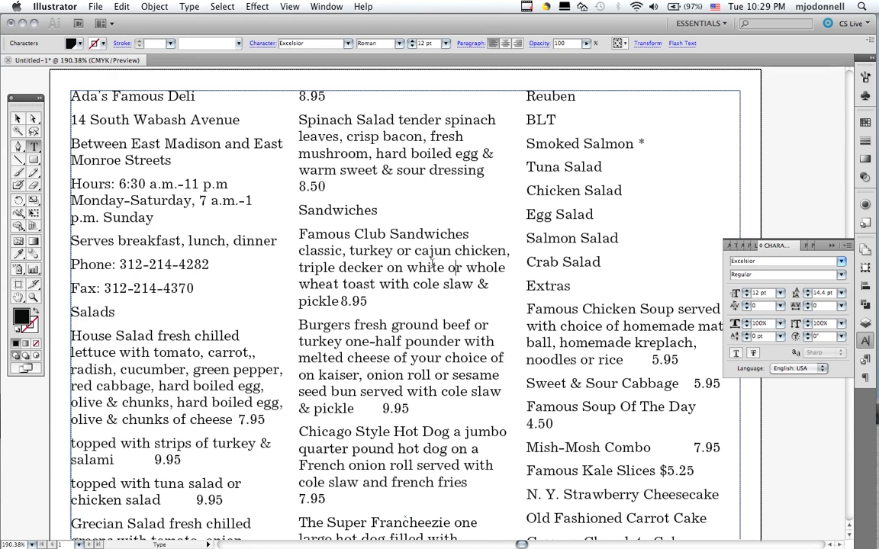
{"action": "key", "text": "super+a"}
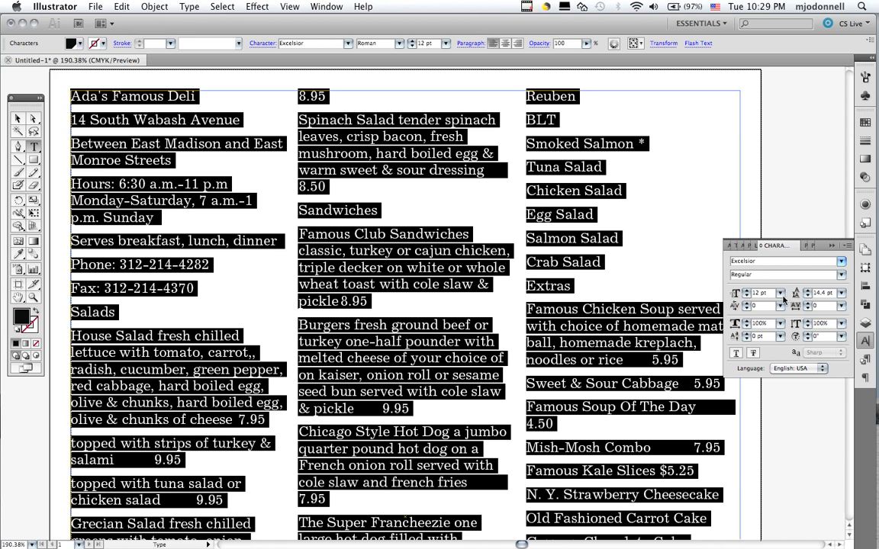
{"action": "left_click", "coordinate": [746, 296]}
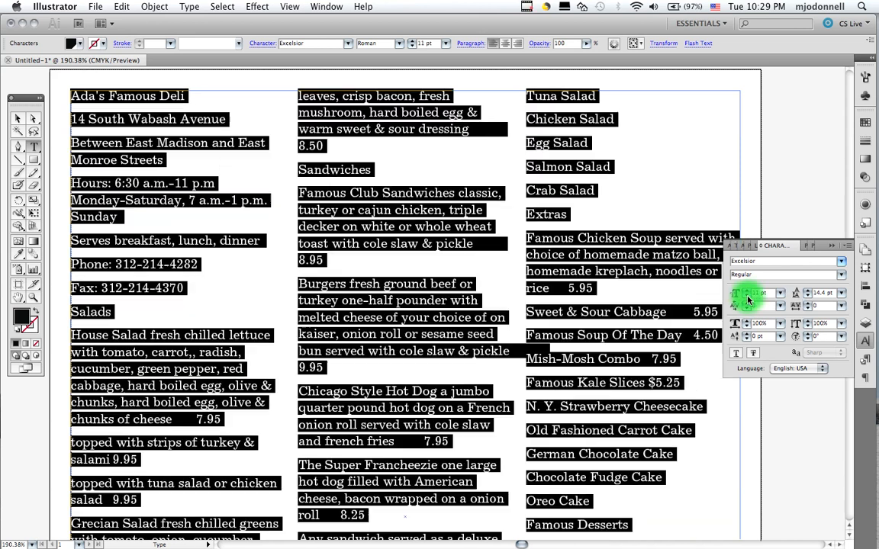
{"action": "left_click", "coordinate": [747, 299]}
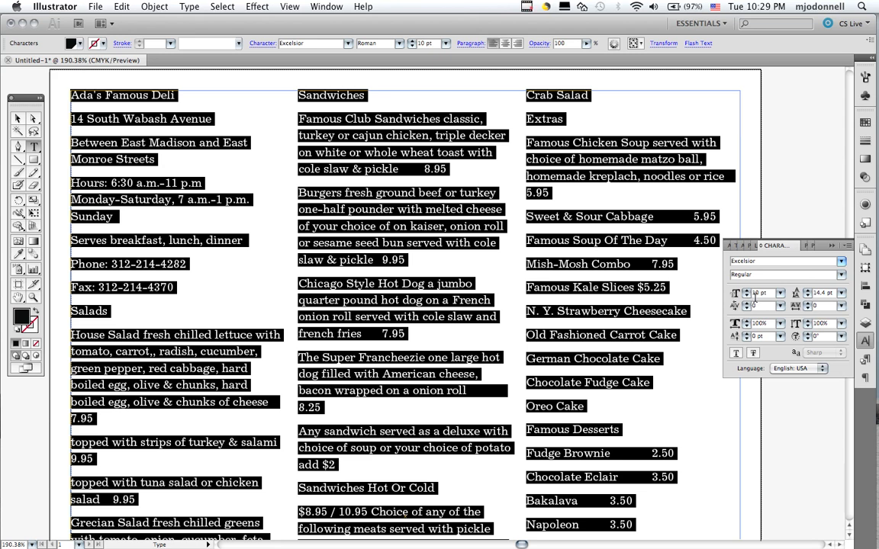
Reduce the leading of all the menu text to 12 pt and deselect it
{"action": "left_click", "coordinate": [807, 297]}
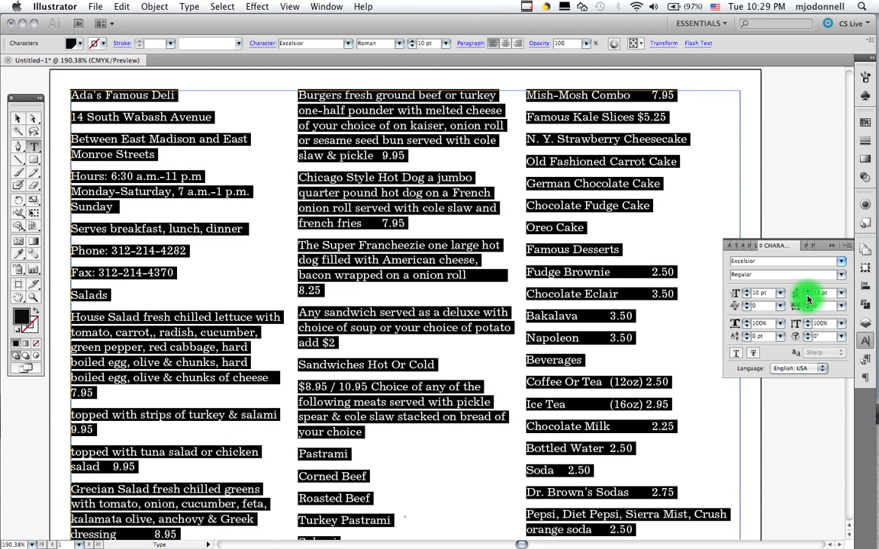
{"action": "left_click", "coordinate": [807, 296]}
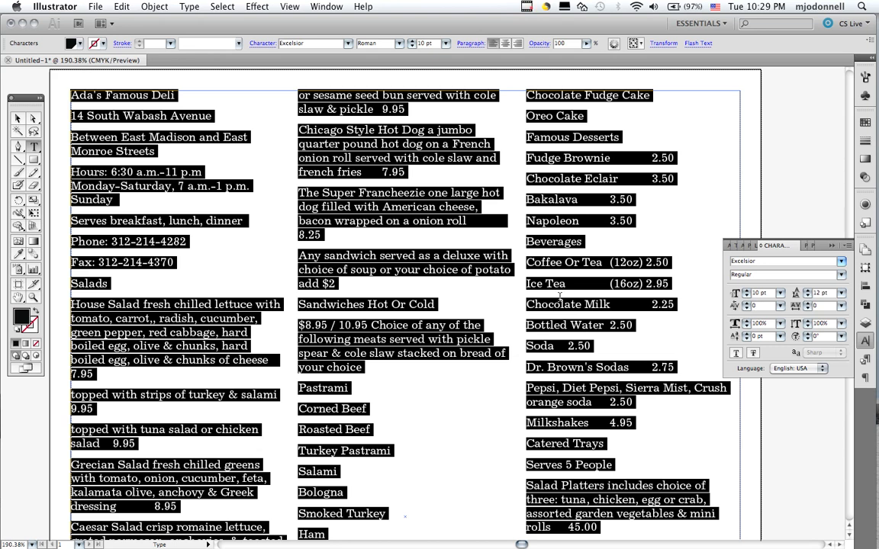
{"action": "left_click", "coordinate": [476, 261]}
{"action": "left_click", "coordinate": [475, 259]}
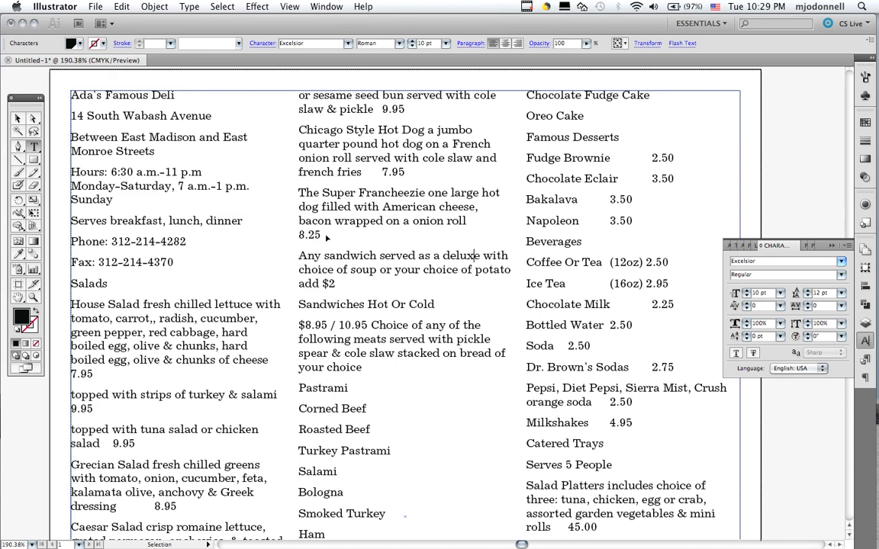
Select all of the menu text and set the space before paragraphs to 0 pt
{"action": "key", "text": "super+a"}
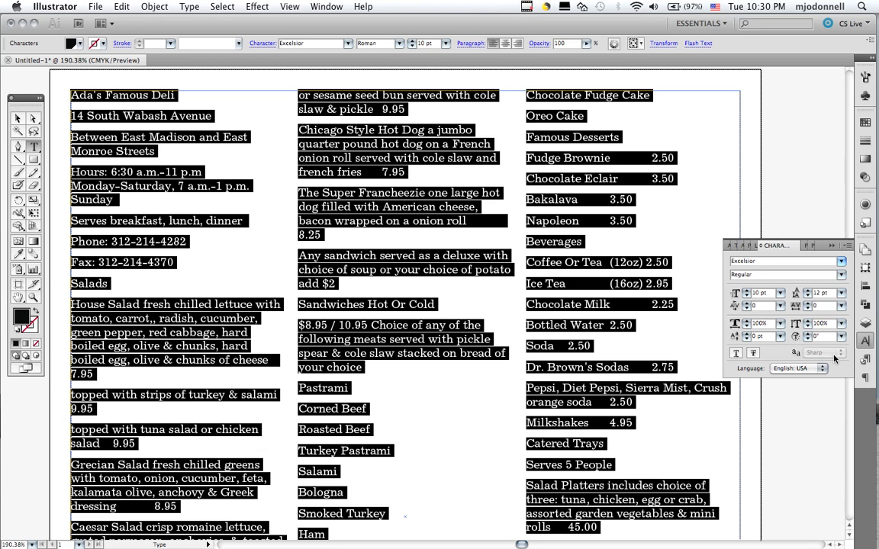
{"action": "left_click", "coordinate": [292, 8]}
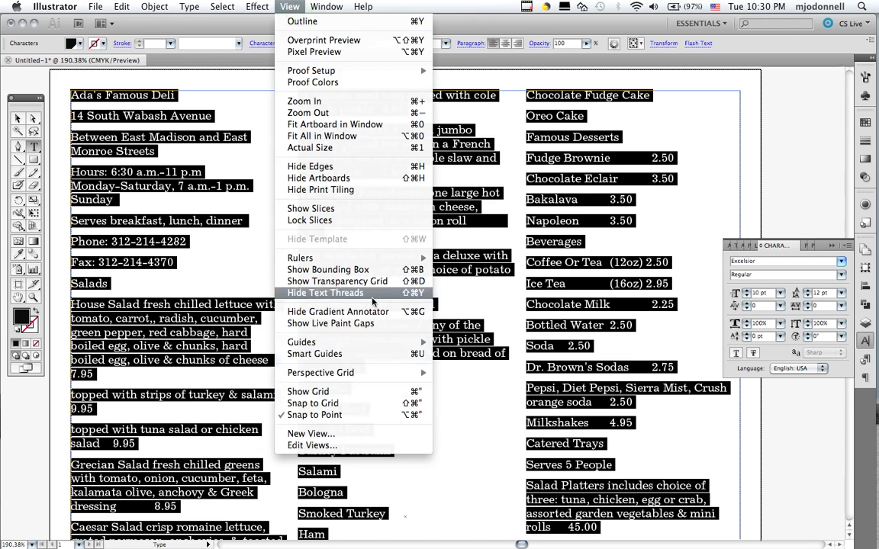
{"action": "mouse_move", "coordinate": [326, 6]}
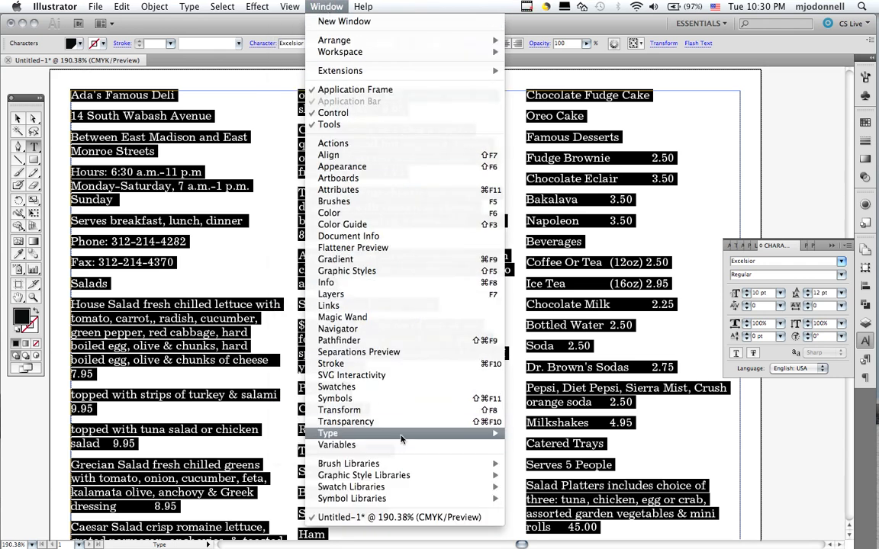
{"action": "mouse_move", "coordinate": [402, 439]}
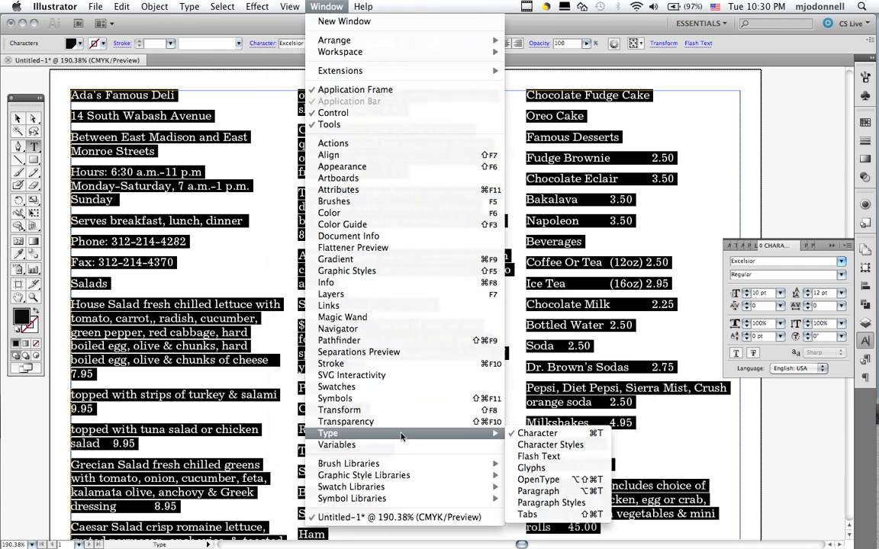
{"action": "left_click", "coordinate": [538, 492]}
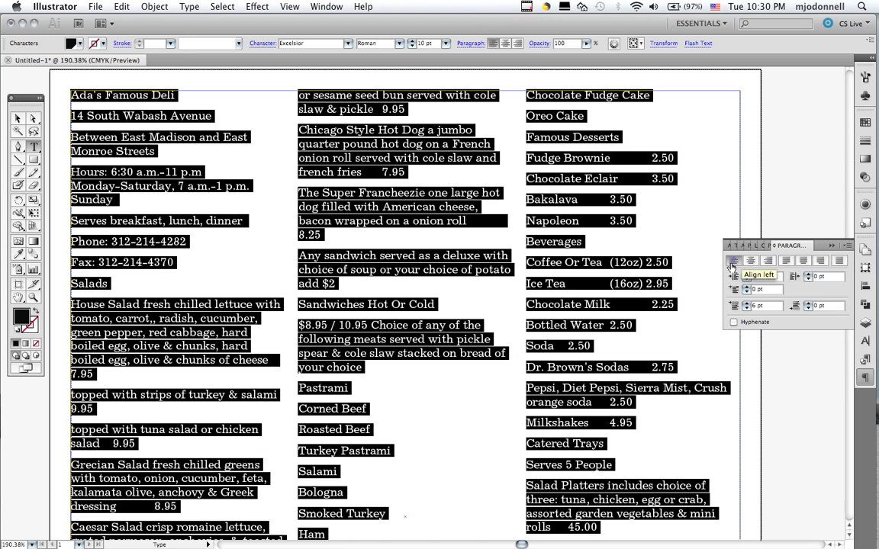
{"action": "left_click", "coordinate": [745, 308]}
{"action": "left_click", "coordinate": [745, 308]}
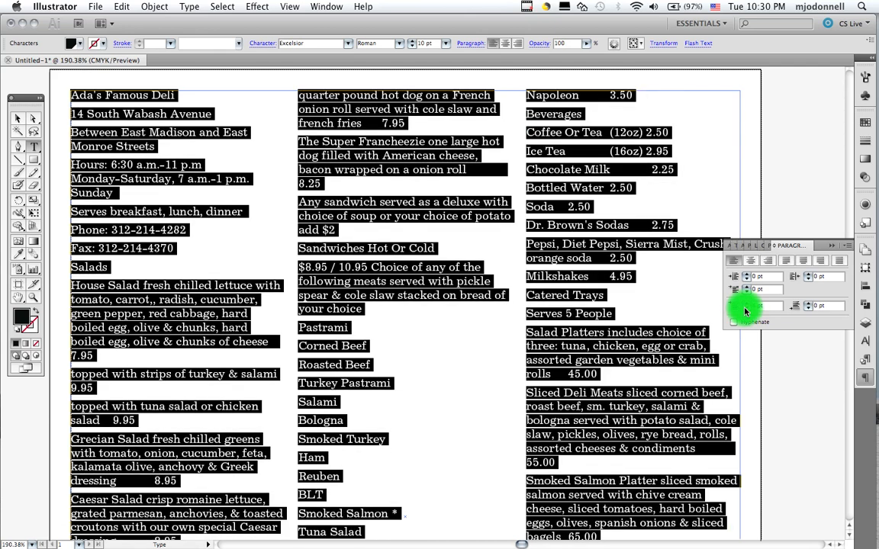
{"action": "left_click", "coordinate": [745, 308]}
{"action": "left_click", "coordinate": [745, 308]}
{"action": "left_click", "coordinate": [745, 308]}
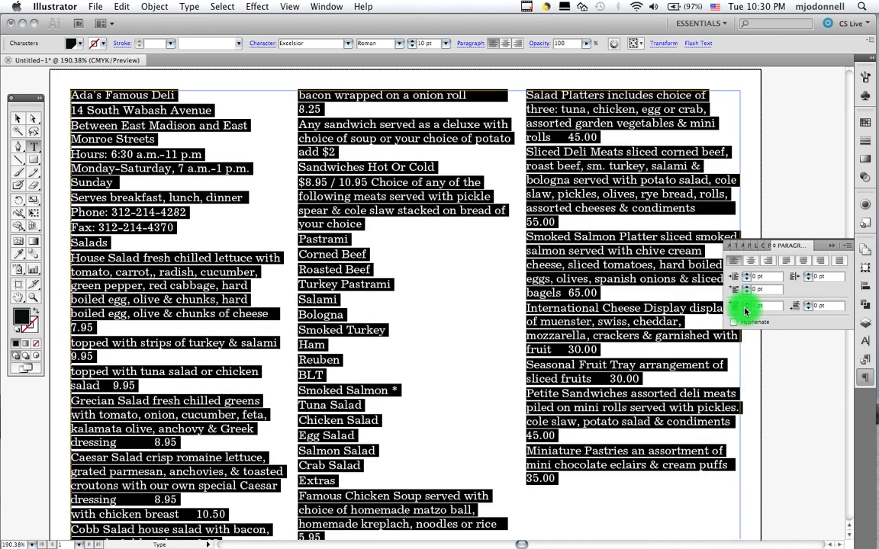
{"action": "left_click", "coordinate": [746, 308]}
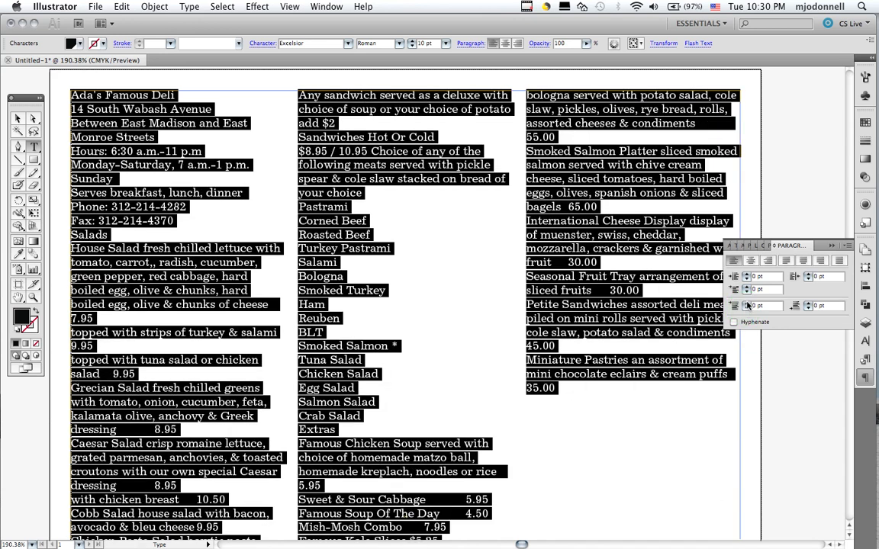
Set the space after paragraphs to 12 pt for all of the selected menu text
{"action": "left_click", "coordinate": [809, 305]}
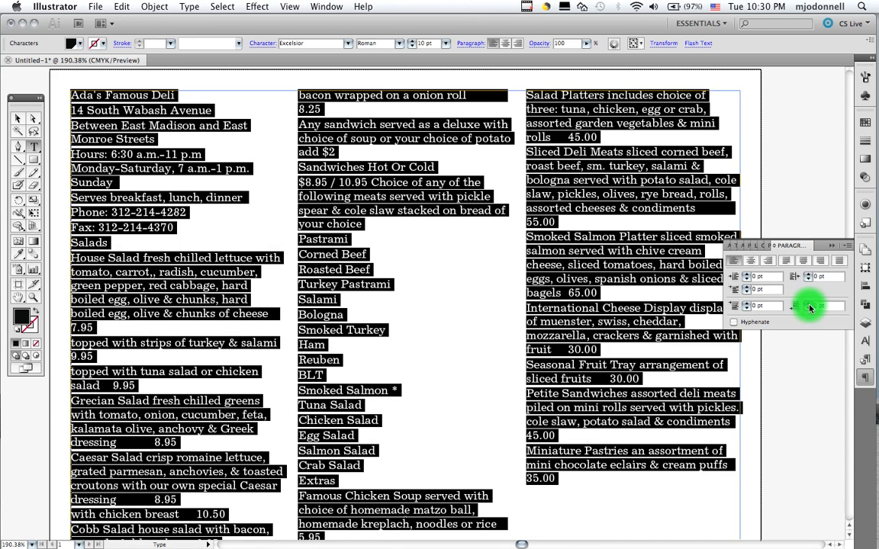
{"action": "left_click", "coordinate": [809, 305]}
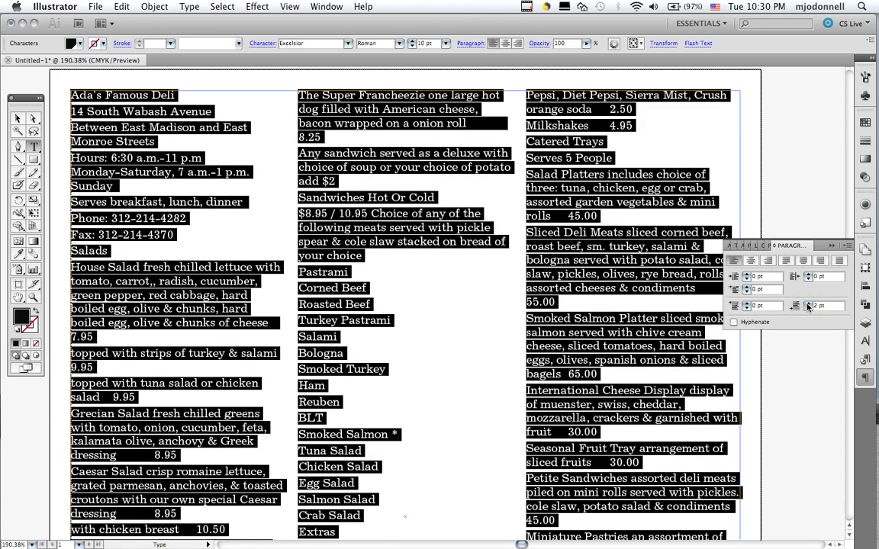
{"action": "left_click", "coordinate": [808, 305]}
{"action": "left_click", "coordinate": [809, 305]}
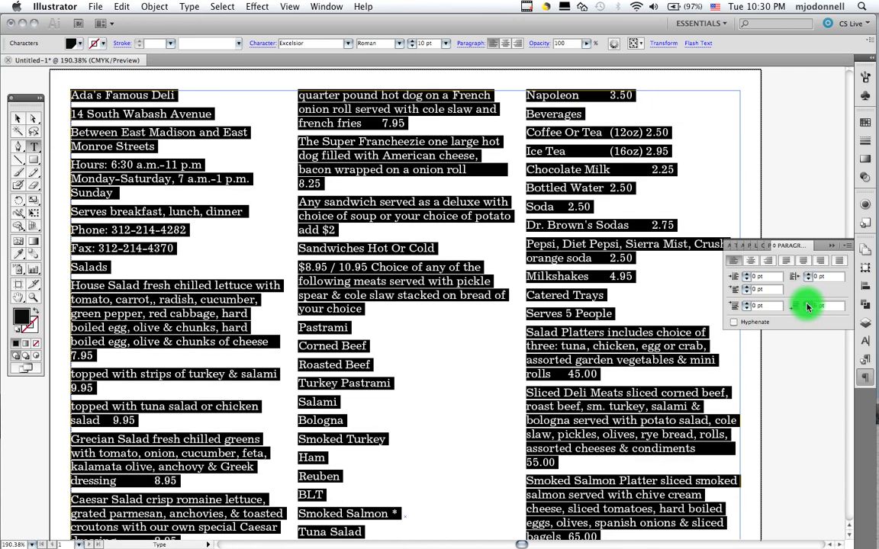
{"action": "left_click", "coordinate": [808, 305]}
{"action": "left_click", "coordinate": [807, 306]}
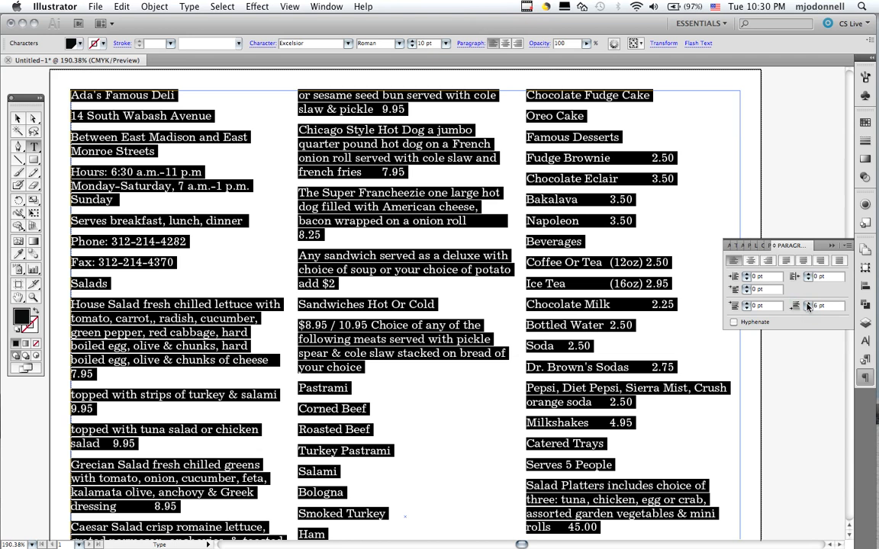
{"action": "left_click", "coordinate": [807, 307]}
{"action": "left_click", "coordinate": [808, 307]}
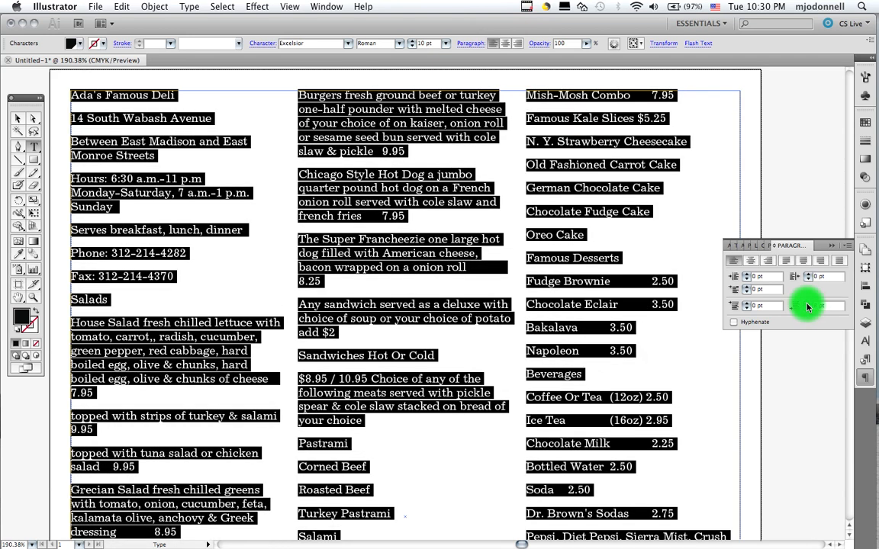
{"action": "left_click", "coordinate": [808, 306]}
{"action": "left_click", "coordinate": [807, 306]}
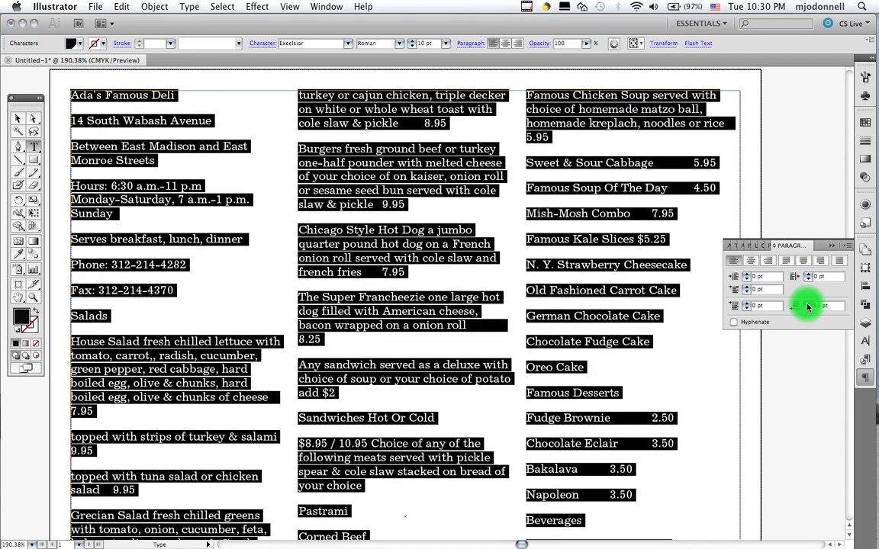
{"action": "left_click", "coordinate": [808, 306]}
{"action": "left_click", "coordinate": [807, 306]}
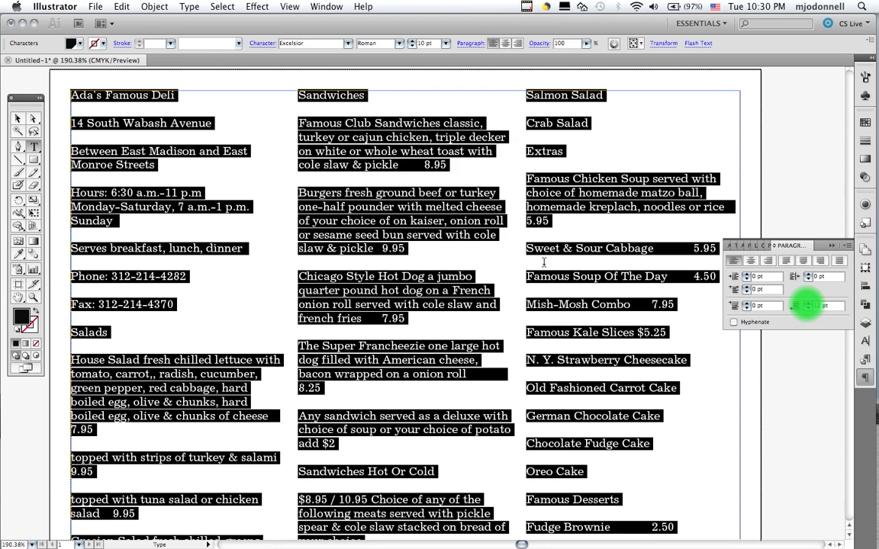
Select the whole Burgers paragraph and create a new paragraph style from it named "basic paragraph"
{"action": "left_click", "coordinate": [425, 207]}
{"action": "triple_click", "coordinate": [425, 207]}
{"action": "double_click", "coordinate": [422, 207]}
{"action": "left_click", "coordinate": [425, 208]}
{"action": "double_click", "coordinate": [425, 210]}
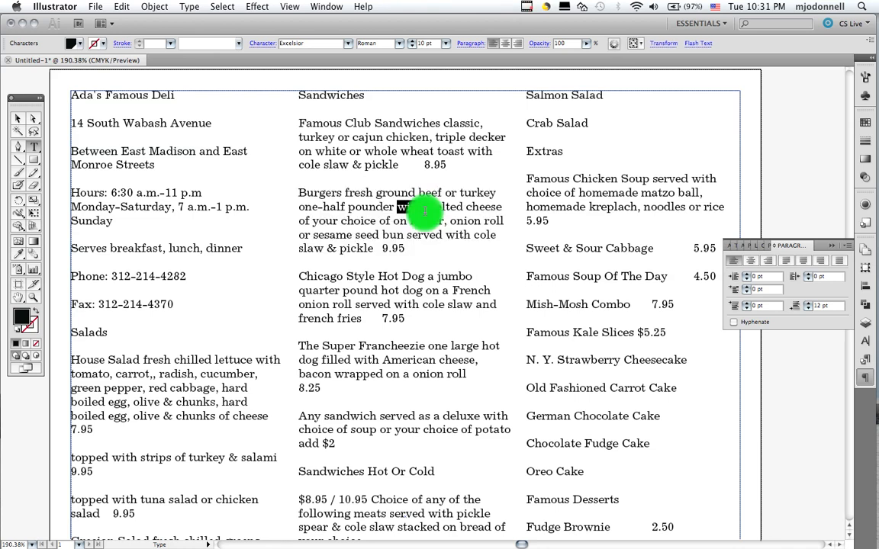
{"action": "triple_click", "coordinate": [425, 210]}
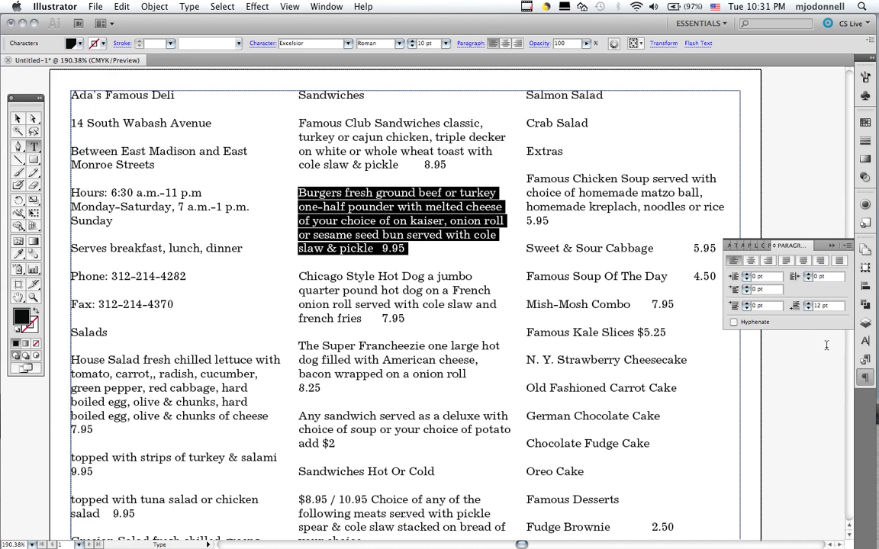
{"action": "left_click", "coordinate": [324, 8]}
{"action": "mouse_move", "coordinate": [418, 436]}
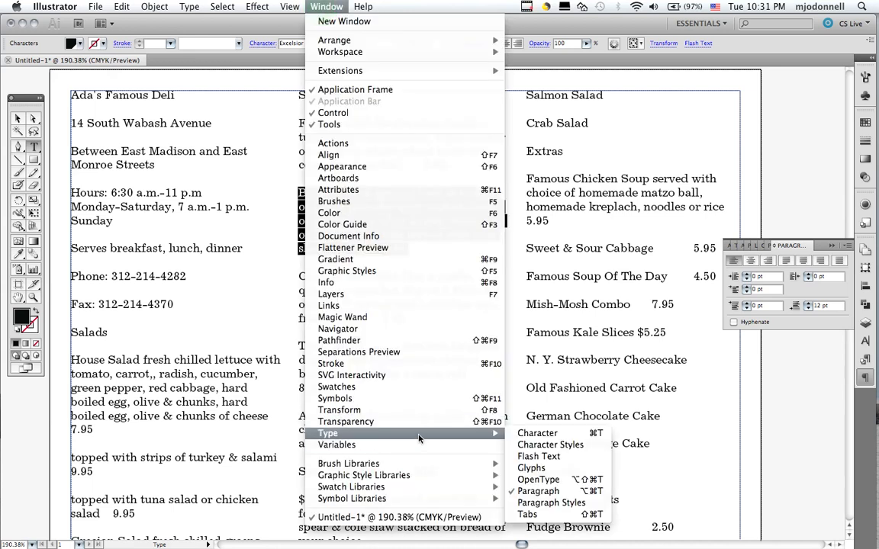
{"action": "left_click", "coordinate": [550, 502]}
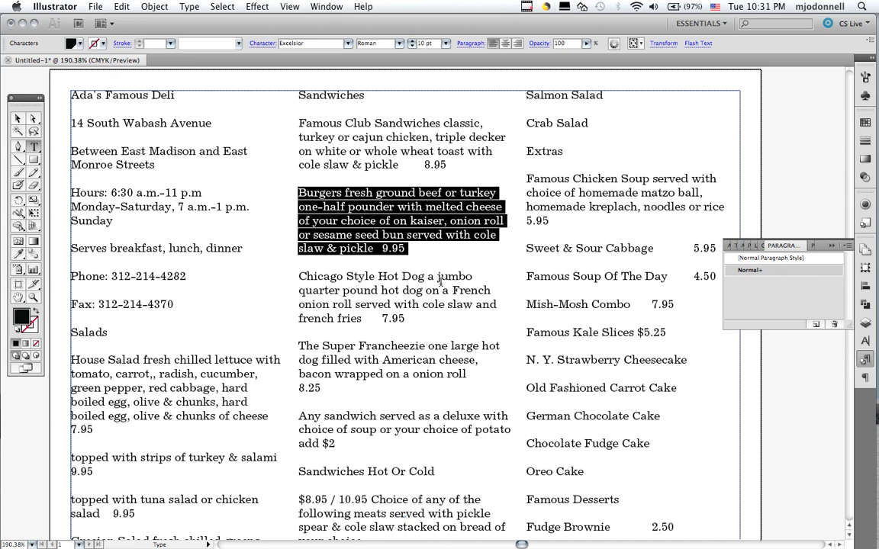
{"action": "left_click", "coordinate": [849, 248]}
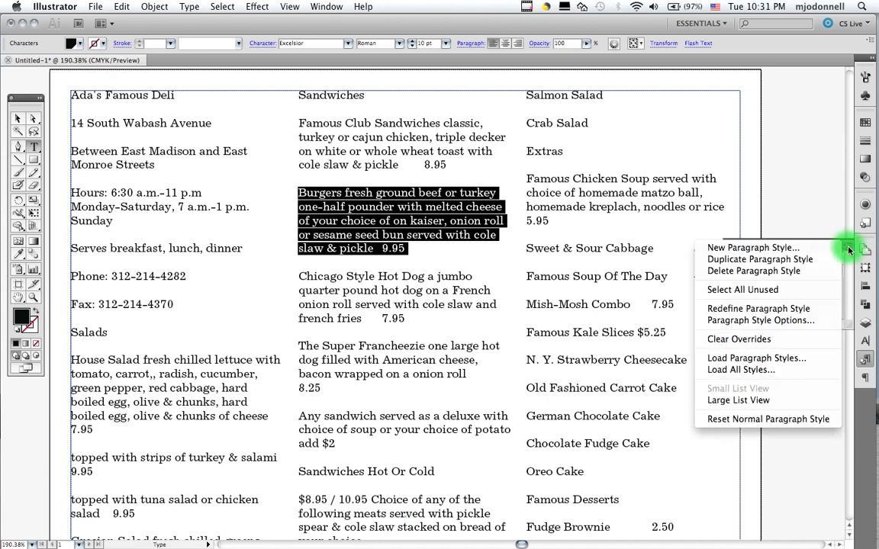
{"action": "left_click", "coordinate": [807, 251]}
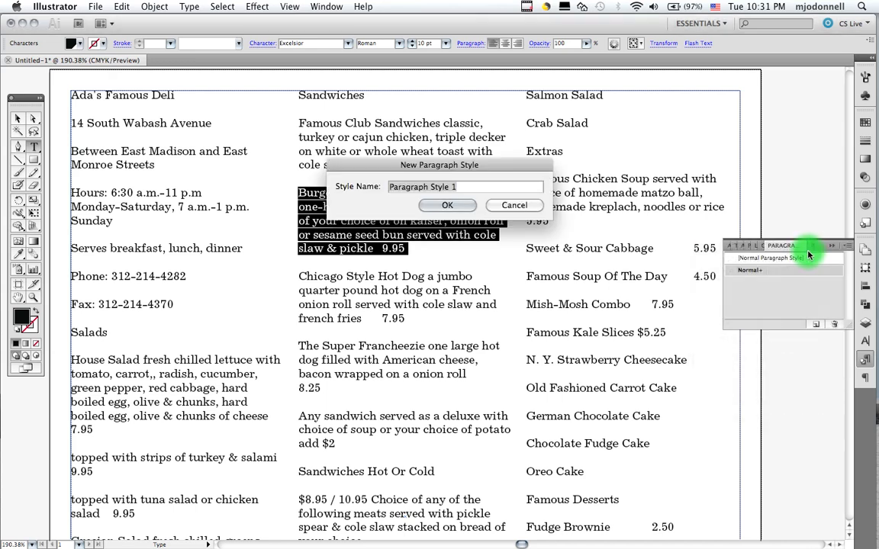
{"action": "type", "text": "basic"}
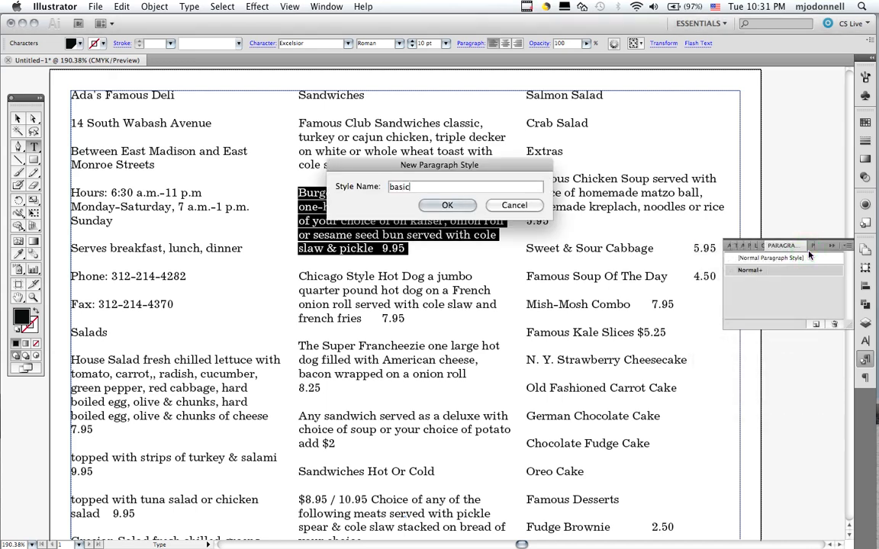
{"action": "type", "text": " paragraph"}
{"action": "key", "text": "Return"}
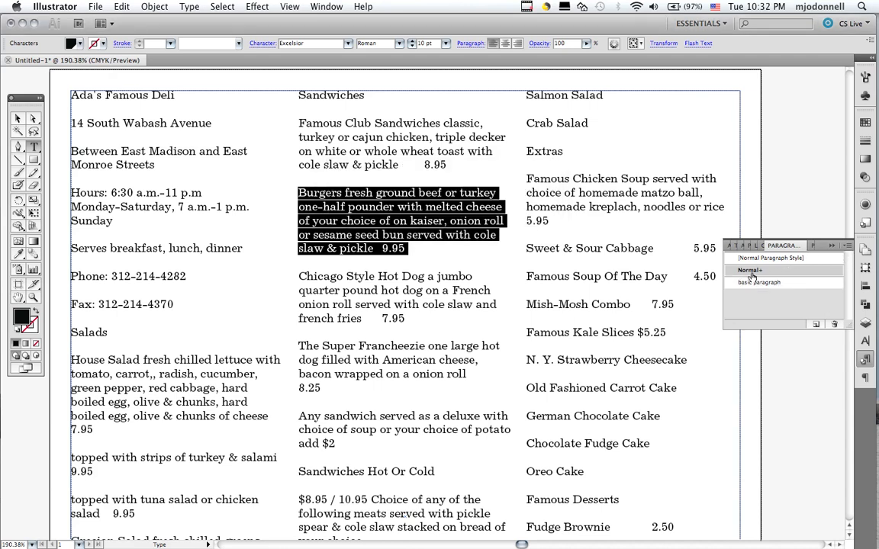
Apply the basic paragraph style to all of the menu text, clearing any overrides, and deselect the text
{"action": "left_click", "coordinate": [603, 345]}
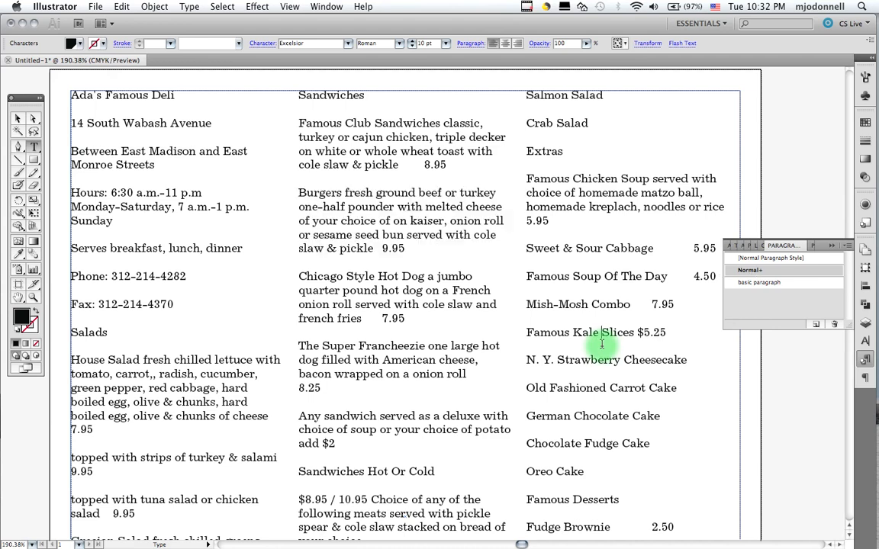
{"action": "key", "text": "super+a"}
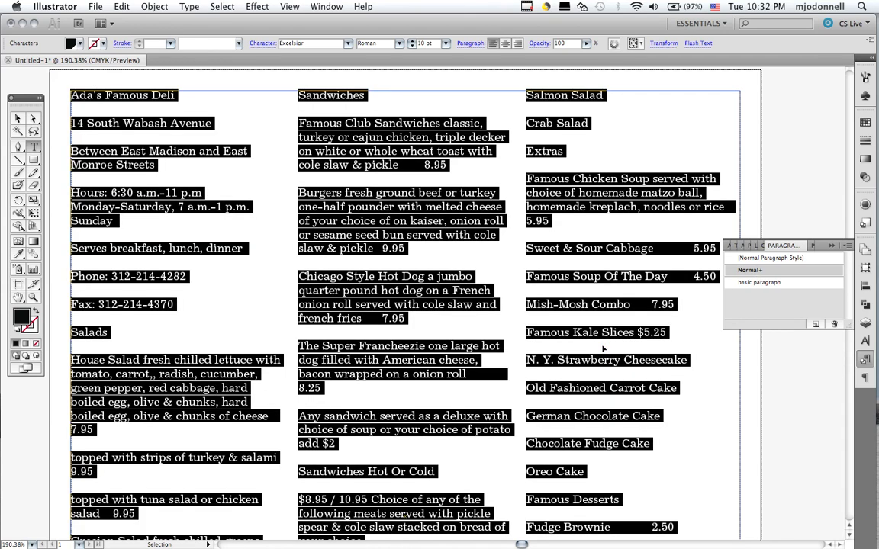
{"action": "left_click", "coordinate": [747, 282]}
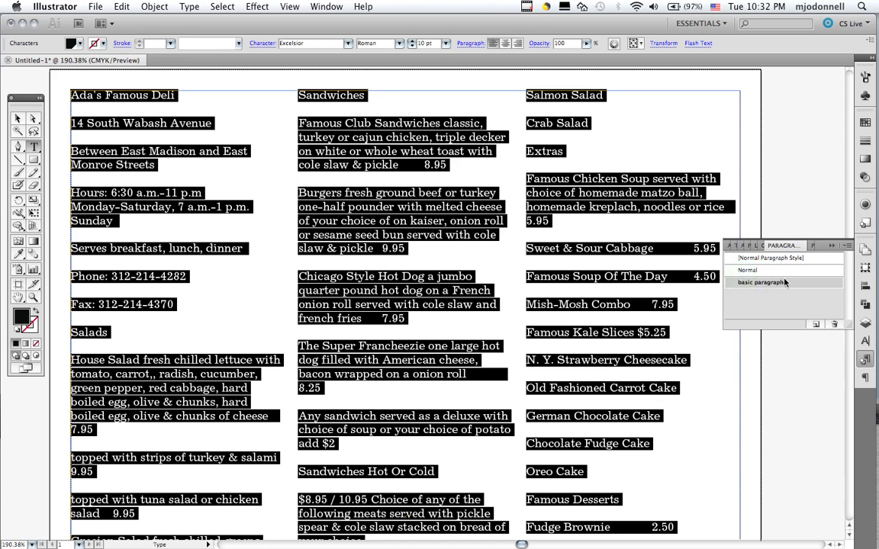
{"action": "left_click", "coordinate": [734, 283], "text": "alt"}
{"action": "left_click", "coordinate": [538, 304]}
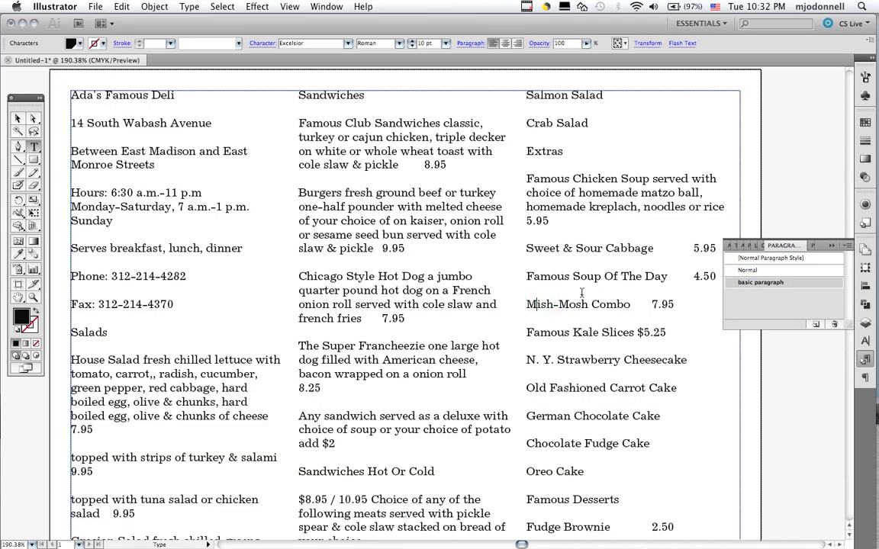
Select the Burgers paragraph and set its space after to 6 pt
{"action": "triple_click", "coordinate": [373, 209]}
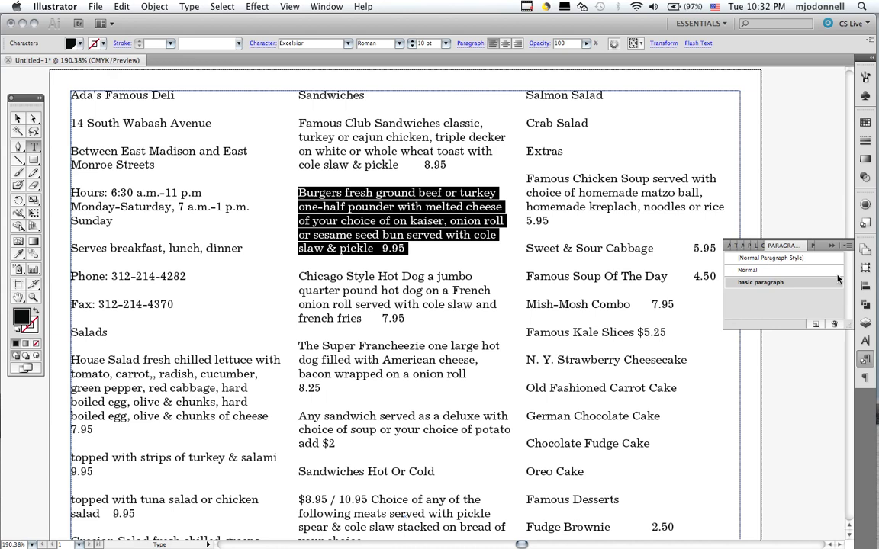
{"action": "left_click", "coordinate": [865, 377]}
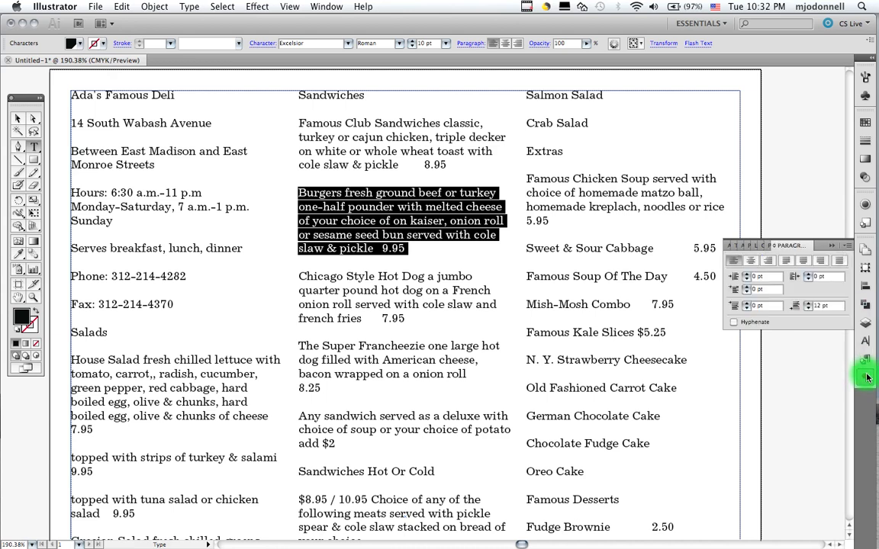
{"action": "left_click", "coordinate": [809, 307]}
{"action": "left_click", "coordinate": [808, 307]}
{"action": "left_click", "coordinate": [809, 307]}
{"action": "left_click", "coordinate": [808, 307]}
{"action": "left_click", "coordinate": [809, 309]}
{"action": "left_click", "coordinate": [810, 309]}
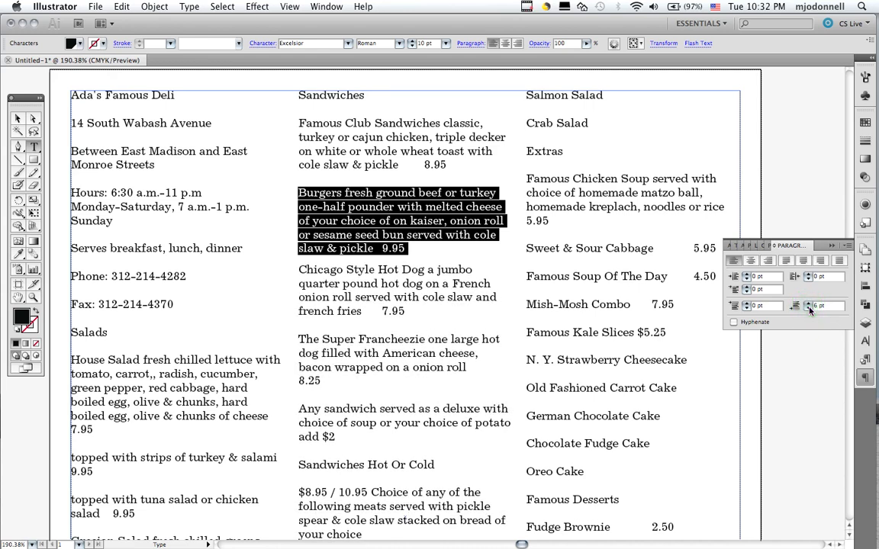
Redefine the basic paragraph style from the selected Burgers paragraph, and deselect the text
{"action": "left_click", "coordinate": [866, 362]}
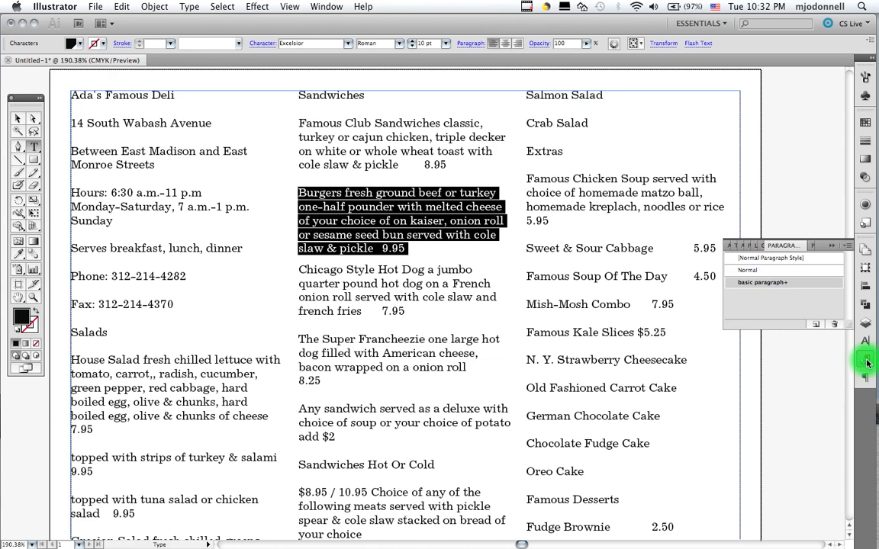
{"action": "left_click", "coordinate": [849, 247]}
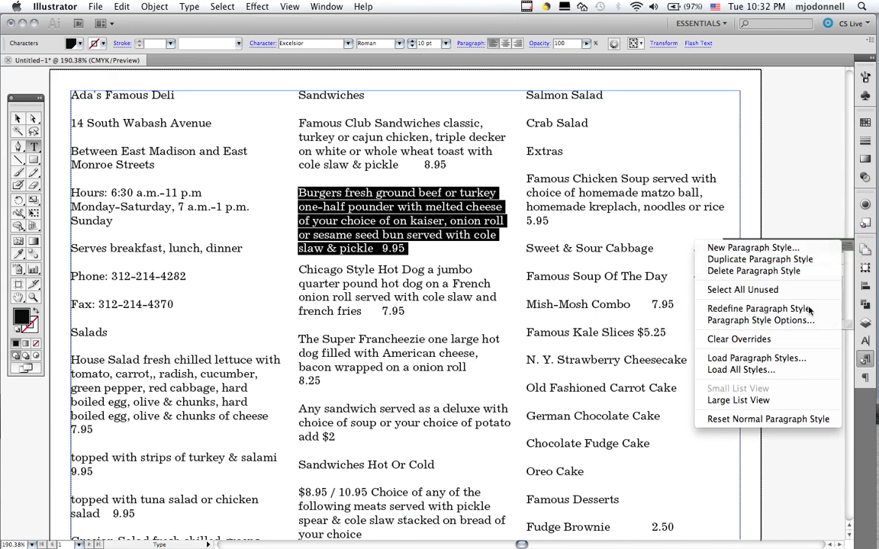
{"action": "left_click", "coordinate": [755, 309]}
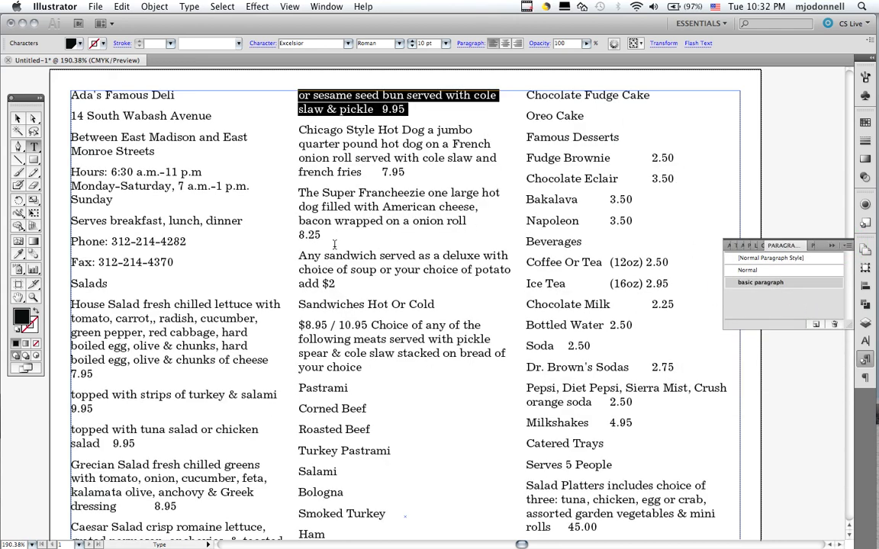
{"action": "left_click", "coordinate": [525, 260]}
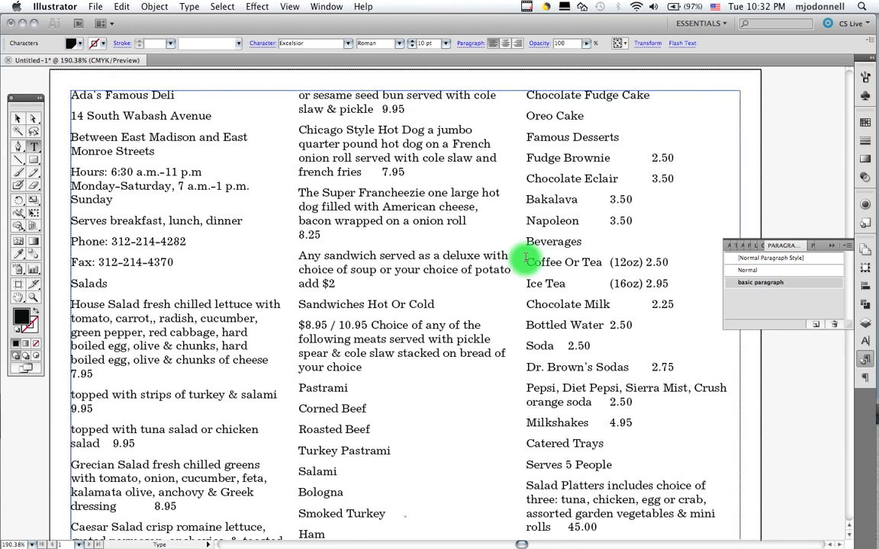
Select the list of sandwich fillings from Pastrami through Crab Salad and set its space after to 0 pt
{"action": "left_click", "coordinate": [849, 536]}
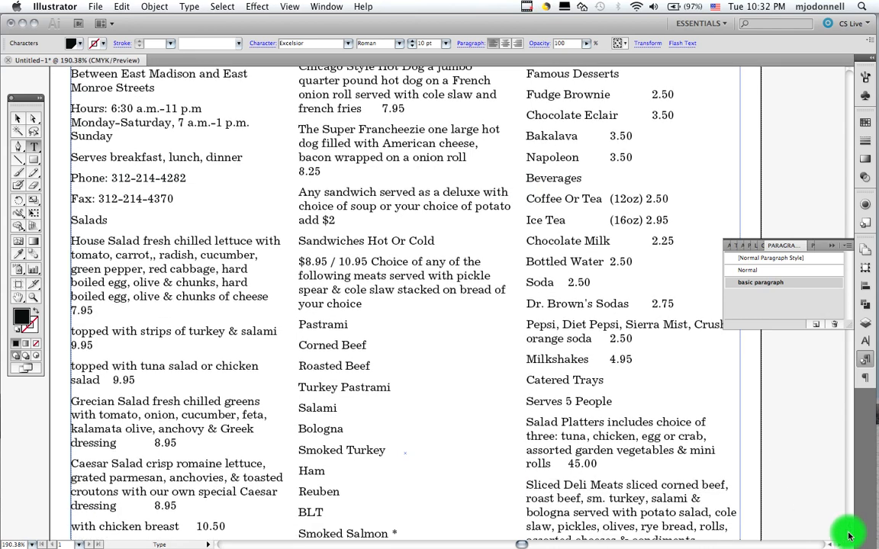
{"action": "left_click_drag", "start_coordinate": [849, 536], "coordinate": [848, 535]}
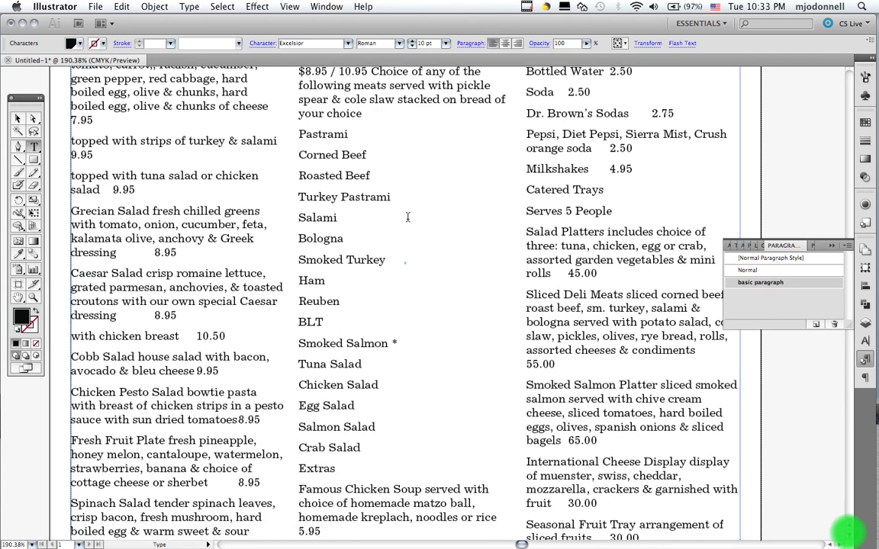
{"action": "left_click_drag", "start_coordinate": [298, 133], "coordinate": [378, 385]}
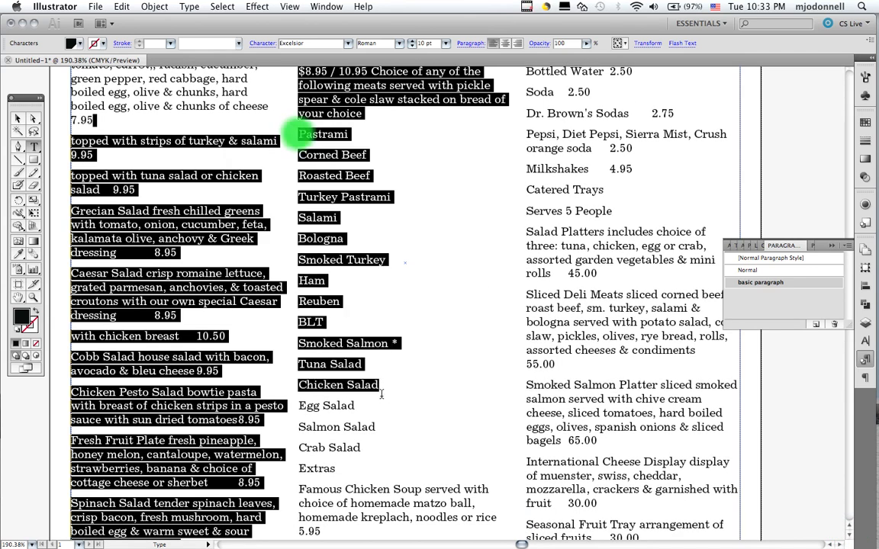
{"action": "left_click", "coordinate": [379, 386]}
{"action": "mouse_move", "coordinate": [297, 134]}
{"action": "left_mouse_down"}
{"action": "mouse_move", "coordinate": [347, 238]}
{"action": "mouse_move", "coordinate": [362, 448]}
{"action": "mouse_move", "coordinate": [394, 465]}
{"action": "mouse_move", "coordinate": [396, 452]}
{"action": "mouse_move", "coordinate": [395, 465]}
{"action": "left_mouse_up"}
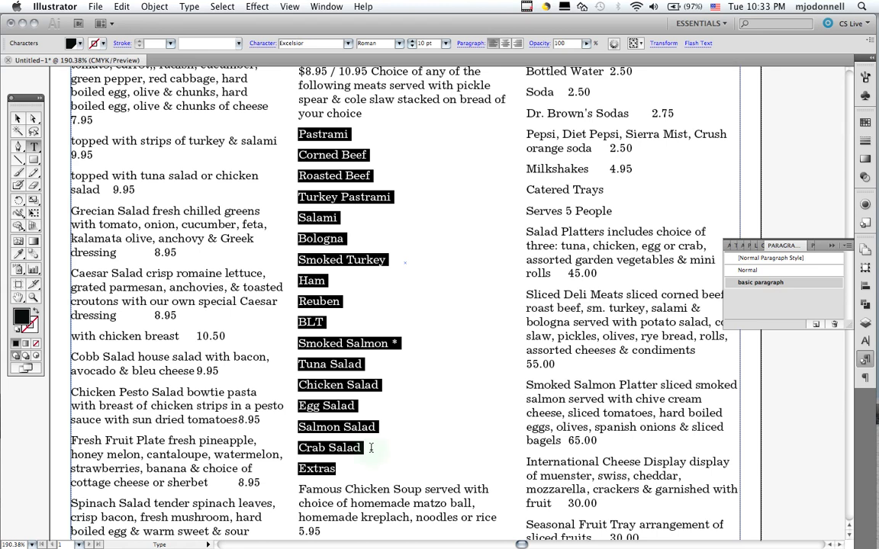
{"action": "left_click", "coordinate": [371, 448], "text": "shift"}
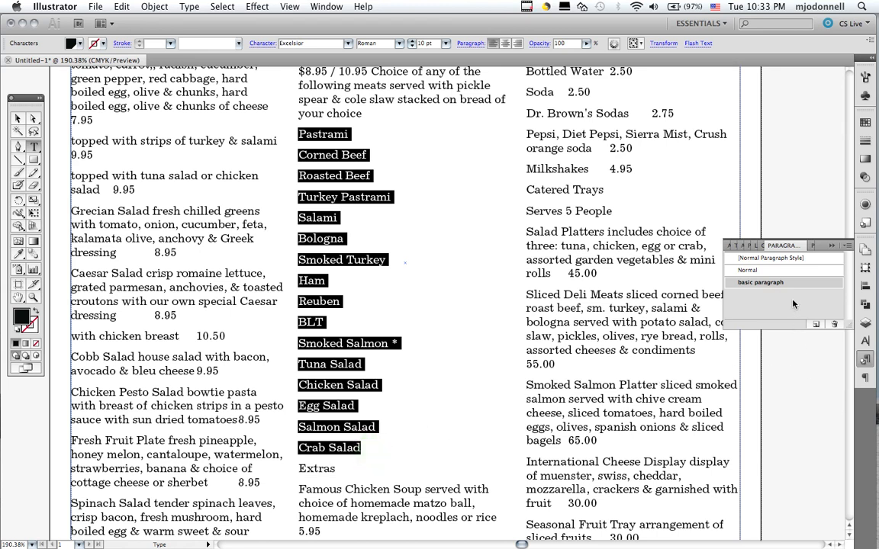
{"action": "left_click", "coordinate": [866, 379]}
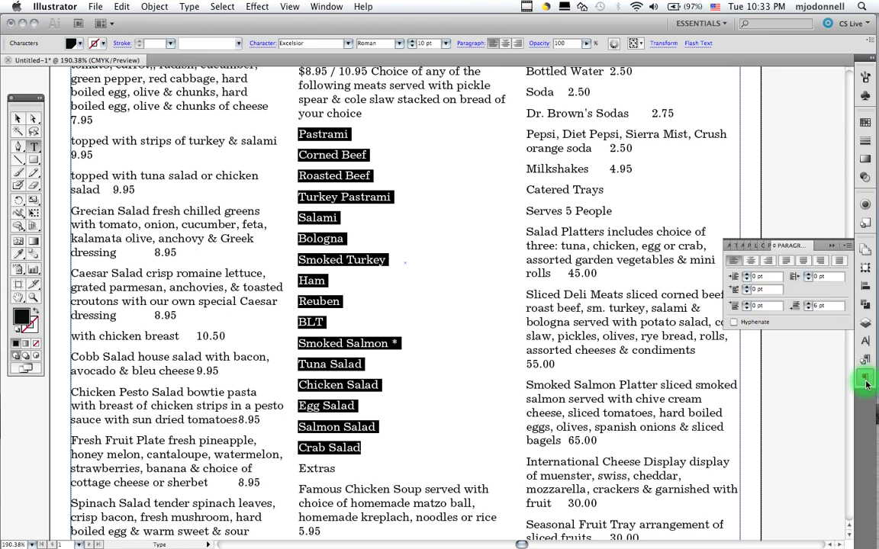
{"action": "left_click", "coordinate": [807, 310]}
{"action": "left_click", "coordinate": [807, 310]}
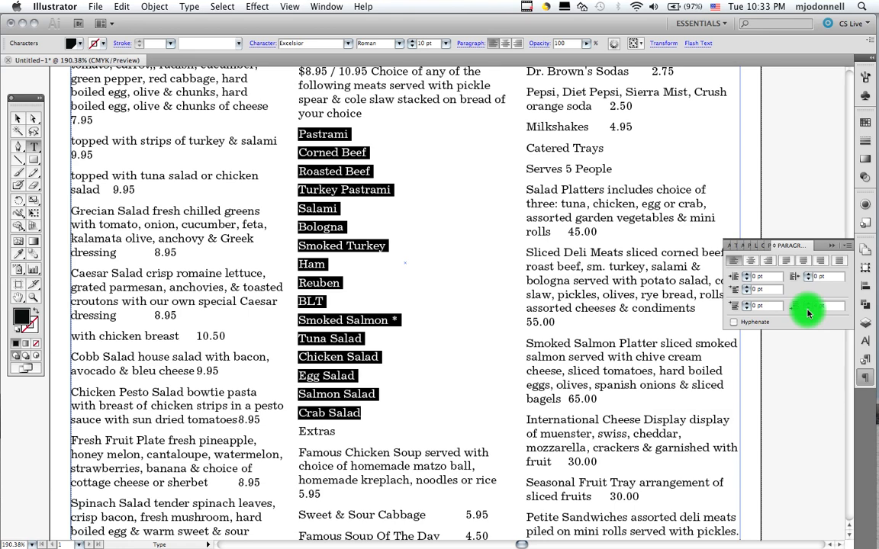
{"action": "left_click", "coordinate": [807, 309]}
{"action": "left_click", "coordinate": [807, 310]}
{"action": "left_click", "coordinate": [806, 310]}
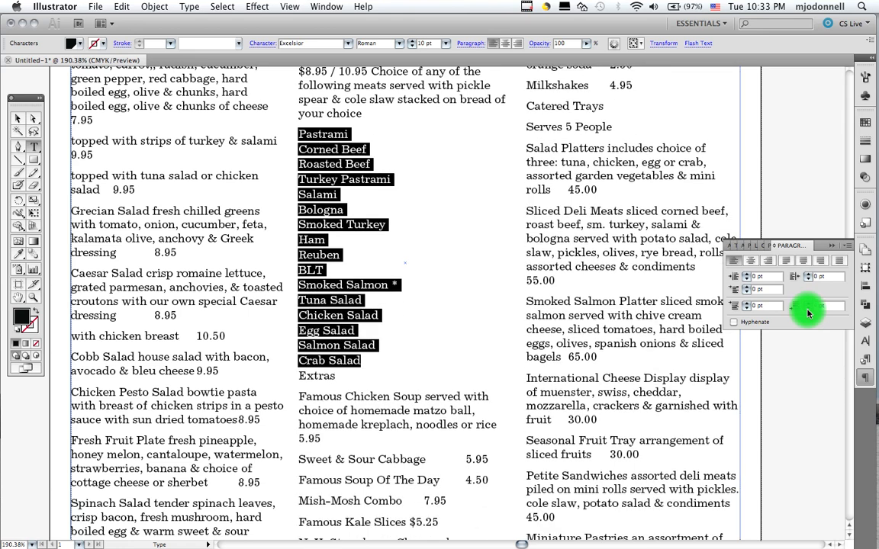
{"action": "left_click", "coordinate": [807, 310]}
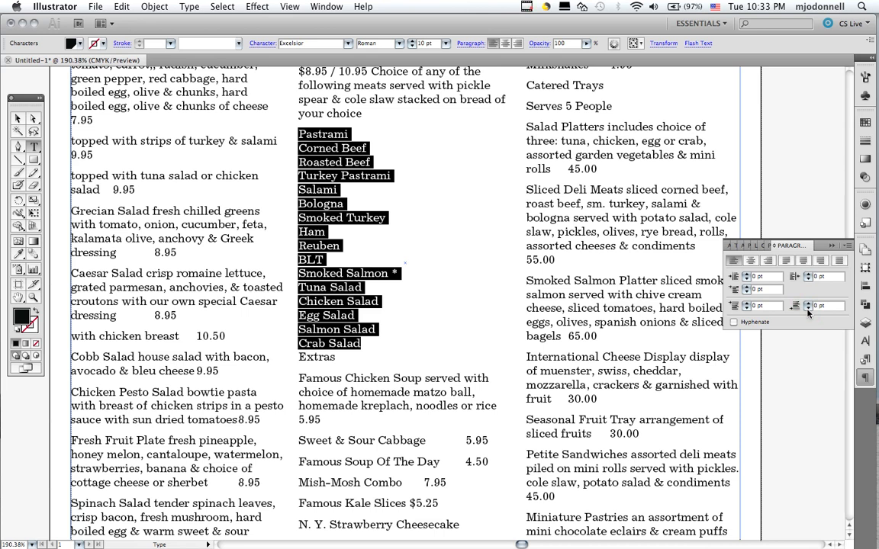
Create a new paragraph style named "ingredients" from the selected fillings list and apply it to the list
{"action": "left_click", "coordinate": [868, 361]}
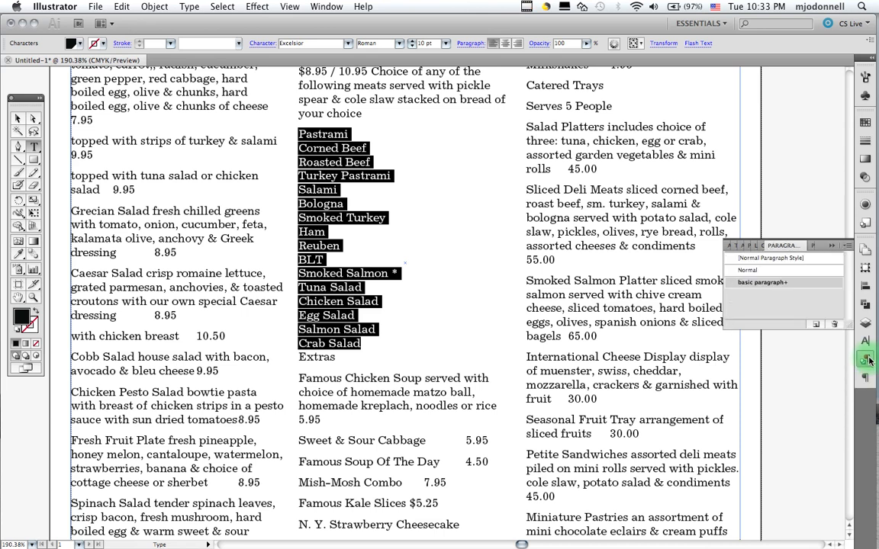
{"action": "left_click", "coordinate": [845, 248]}
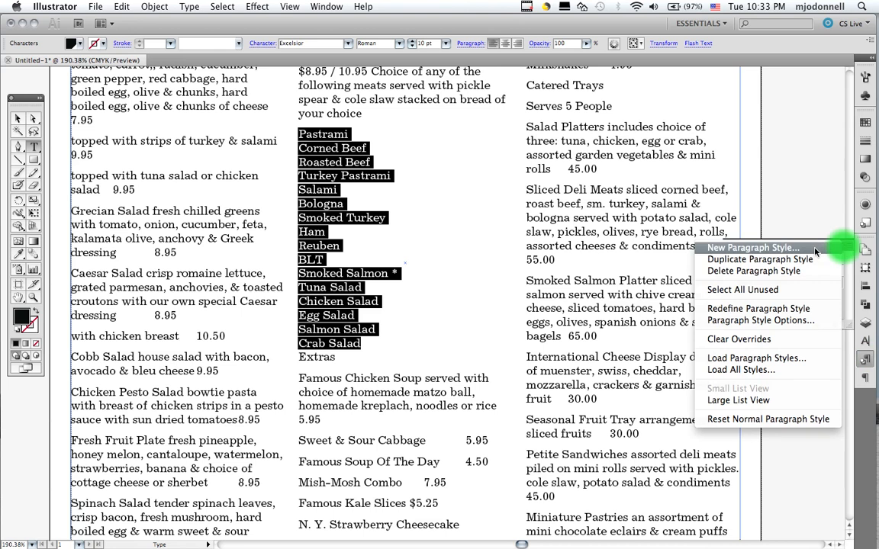
{"action": "left_click", "coordinate": [835, 248]}
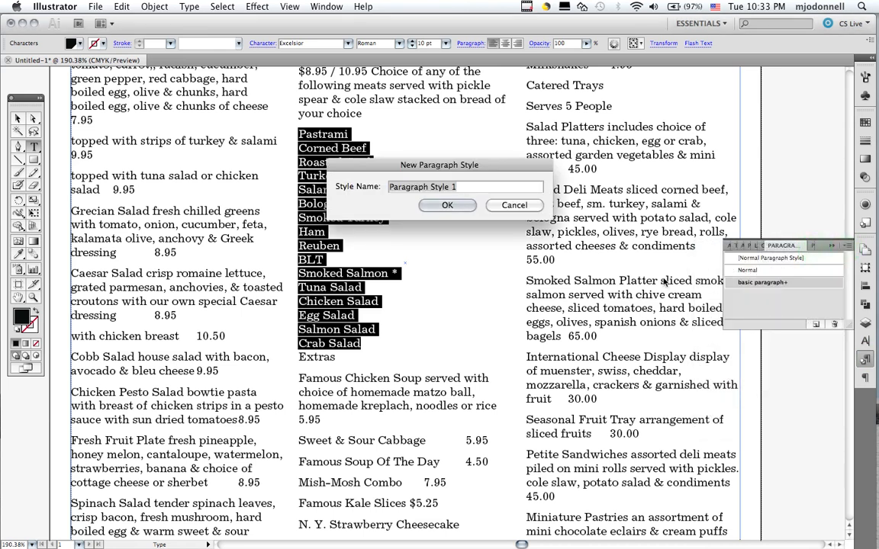
{"action": "type", "text": "lis"}
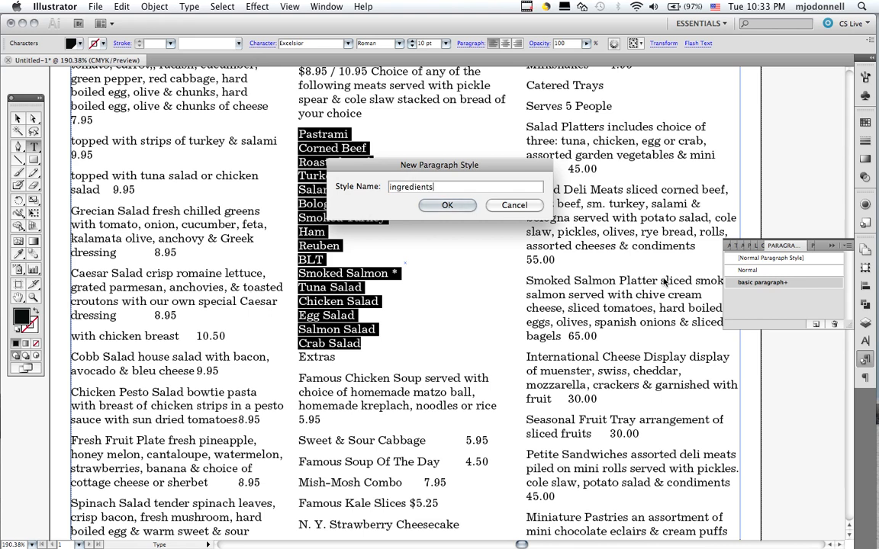
{"action": "left_click", "coordinate": [447, 205]}
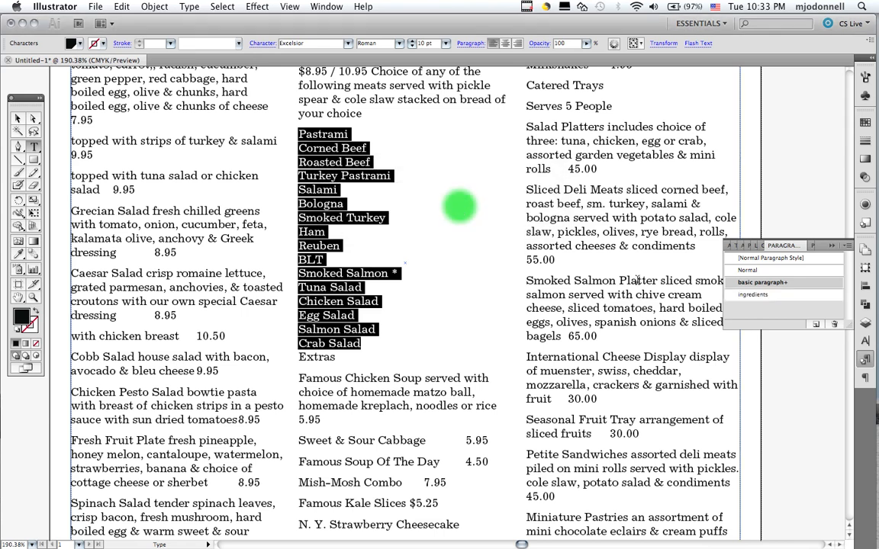
{"action": "left_click", "coordinate": [741, 295]}
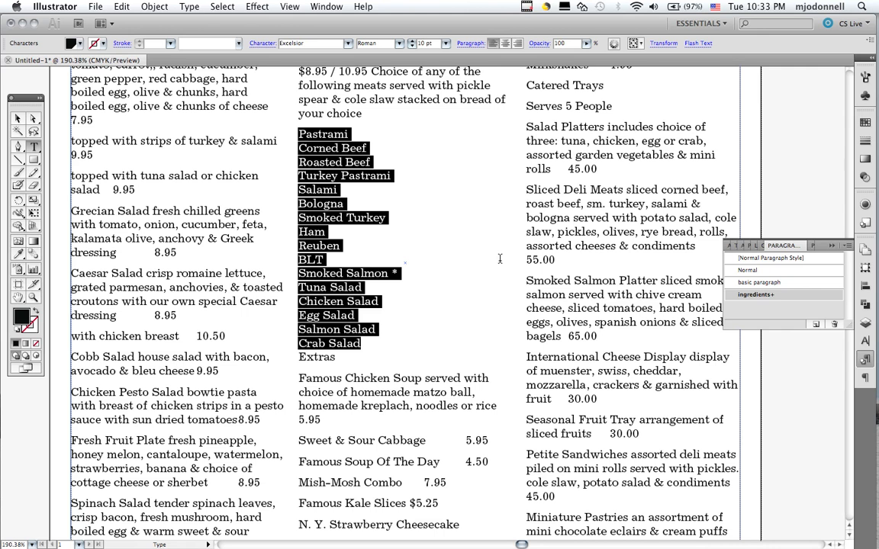
Format the word Extras in Excelsior Bold at 12 pt with 12 pt leading
{"action": "double_click", "coordinate": [316, 358]}
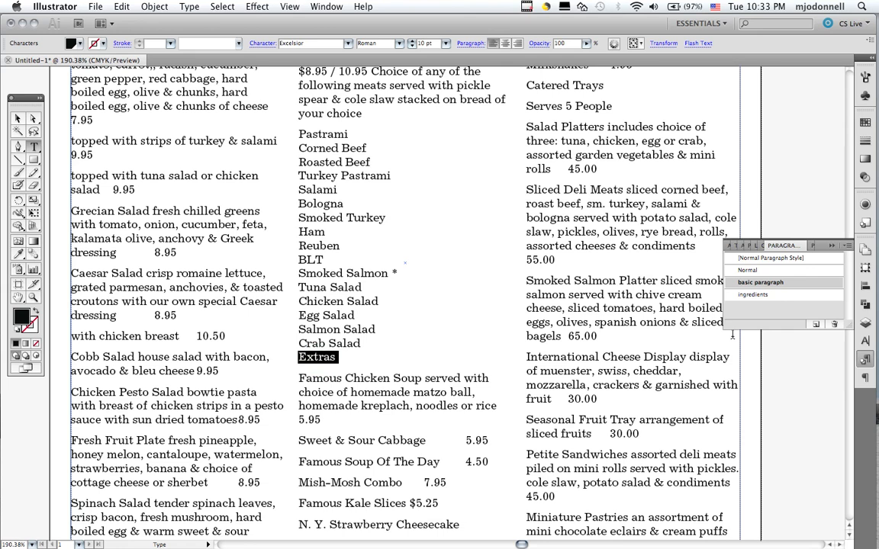
{"action": "left_click", "coordinate": [865, 341]}
{"action": "left_click", "coordinate": [840, 275]}
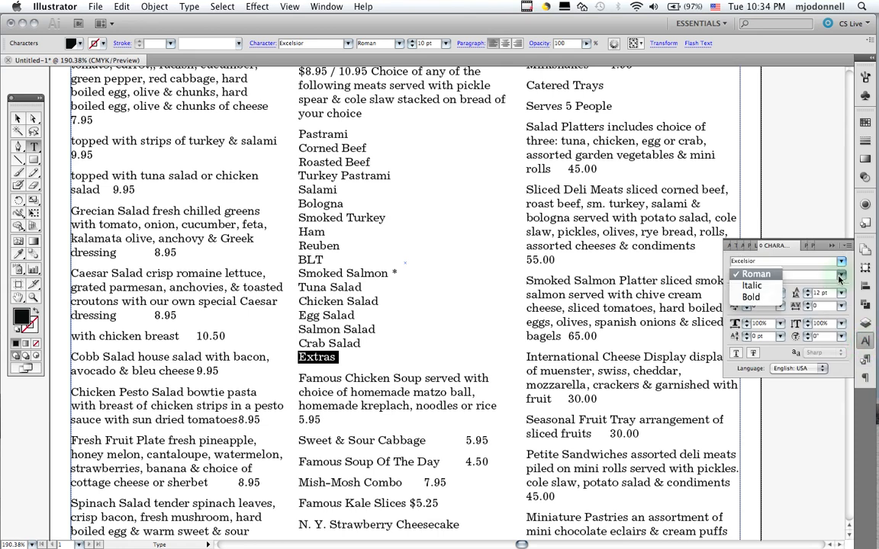
{"action": "left_click", "coordinate": [773, 298]}
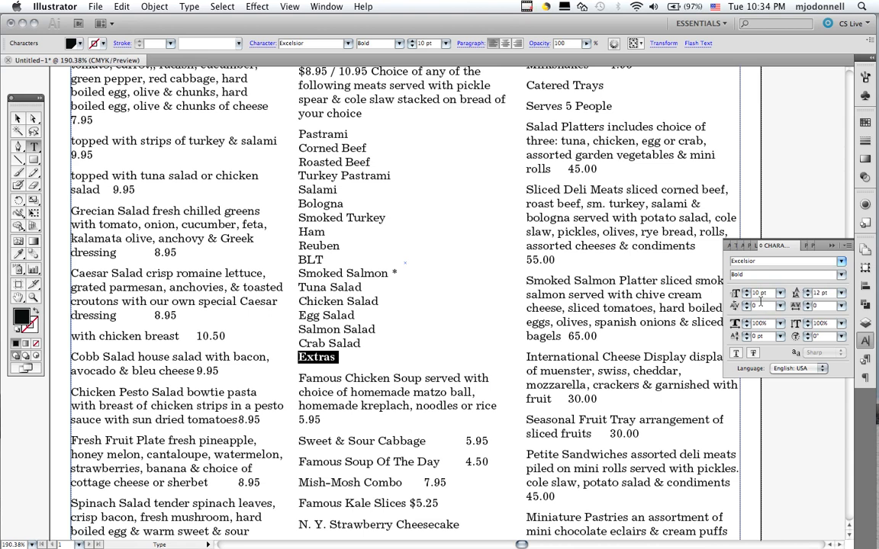
{"action": "left_click", "coordinate": [747, 294]}
{"action": "left_click", "coordinate": [746, 294]}
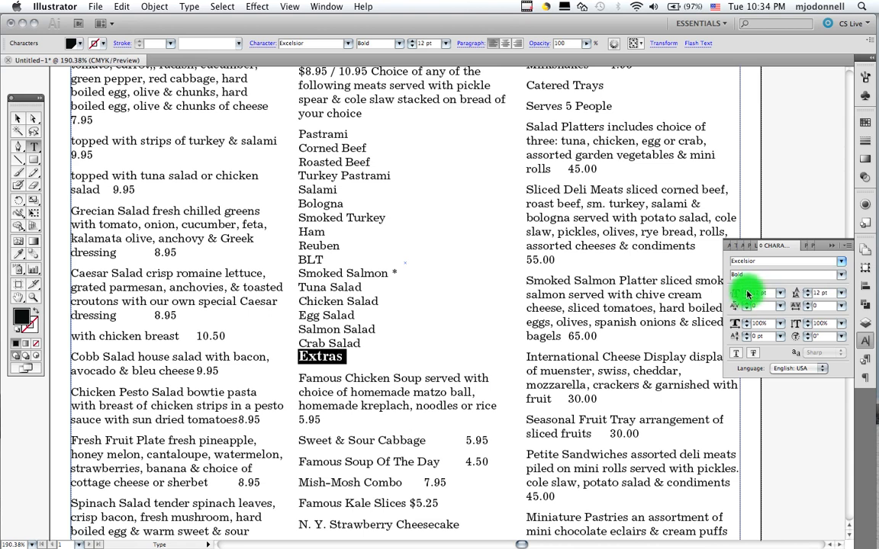
{"action": "left_click", "coordinate": [809, 295]}
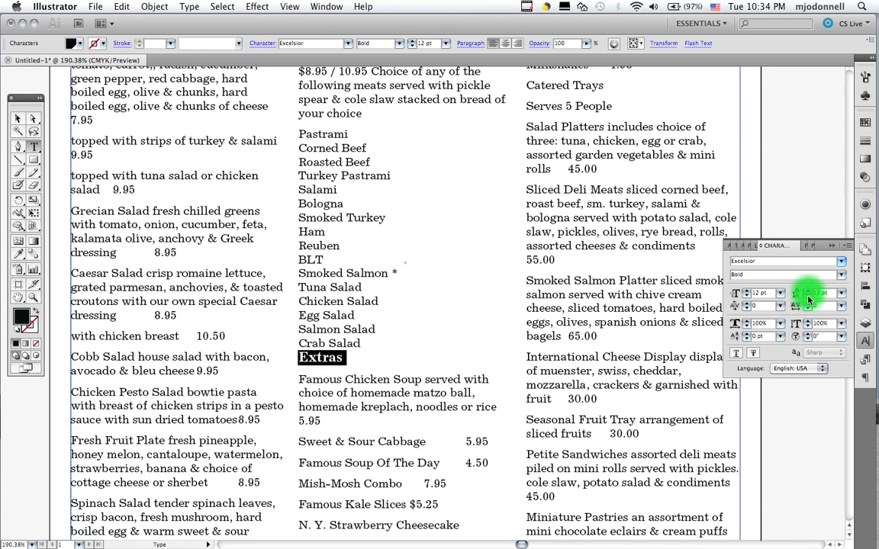
{"action": "left_click", "coordinate": [809, 300]}
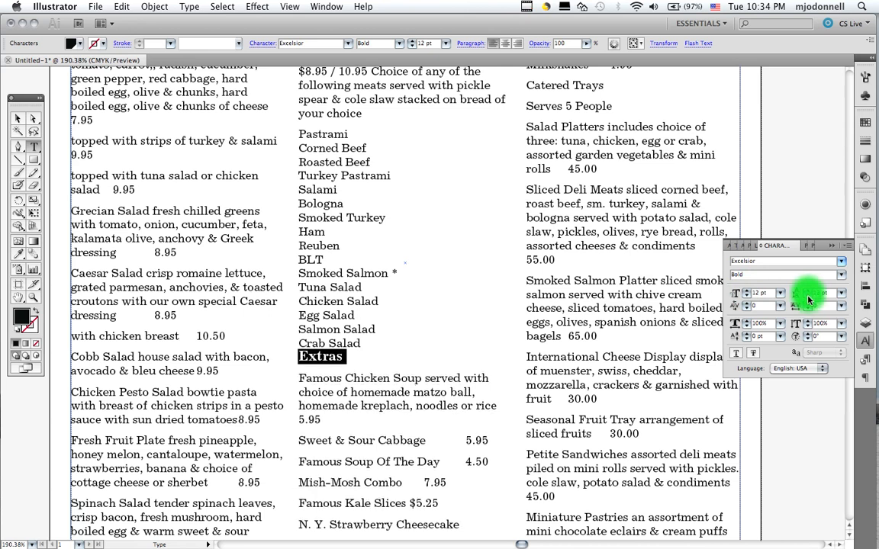
Increase the space before the Extras heading by about one line of text
{"action": "left_click", "coordinate": [866, 378]}
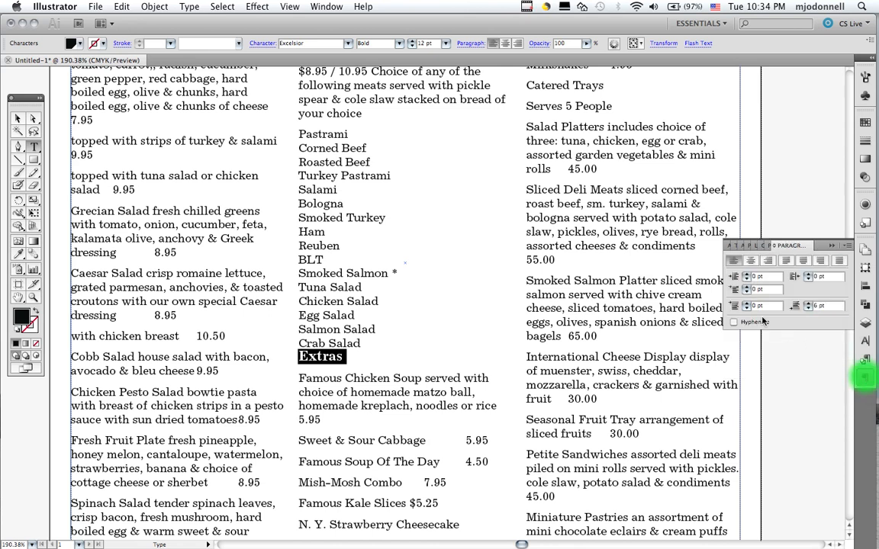
{"action": "left_click", "coordinate": [746, 303]}
{"action": "left_click", "coordinate": [746, 303]}
{"action": "left_click", "coordinate": [746, 303]}
{"action": "left_click", "coordinate": [746, 304]}
{"action": "left_click", "coordinate": [746, 304]}
{"action": "left_click", "coordinate": [746, 305]}
{"action": "left_click", "coordinate": [746, 305]}
{"action": "left_click", "coordinate": [746, 305]}
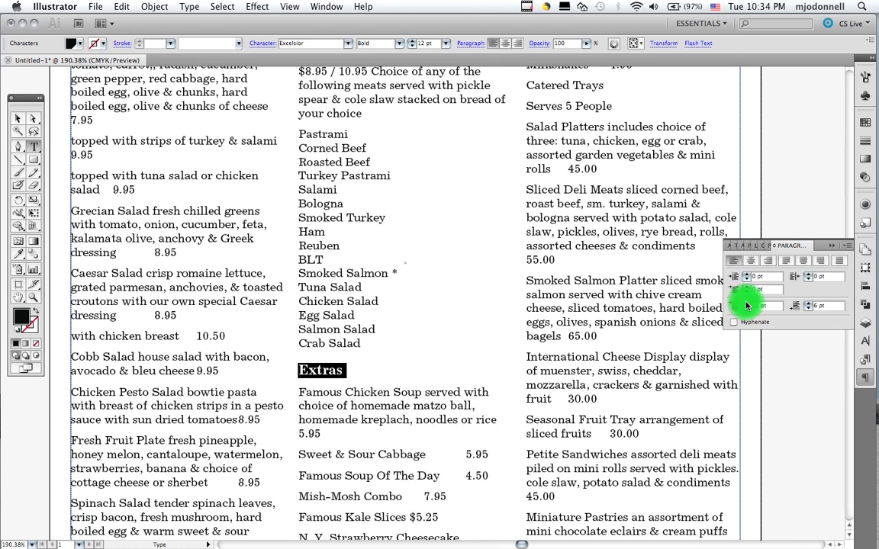
Create a new paragraph style named "subhed" from the Extras heading and apply it to that heading
{"action": "left_click", "coordinate": [345, 370]}
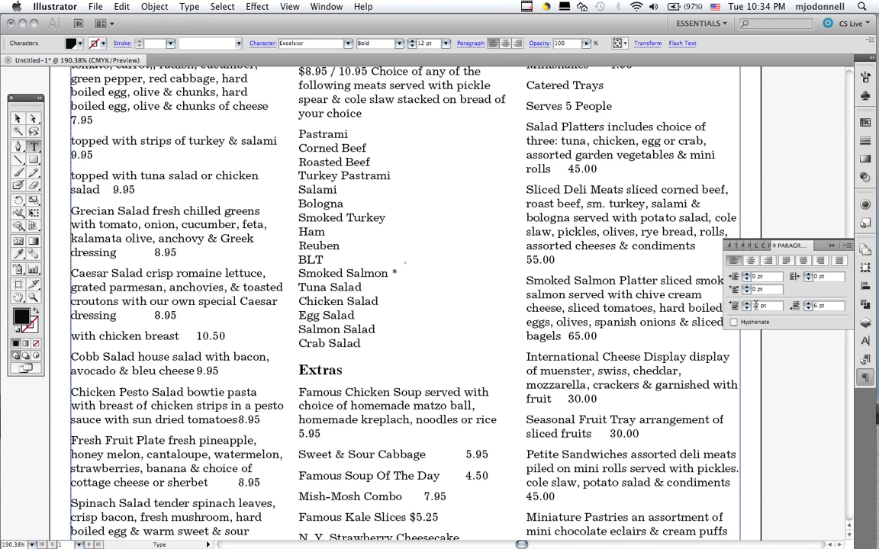
{"action": "left_click", "coordinate": [865, 360]}
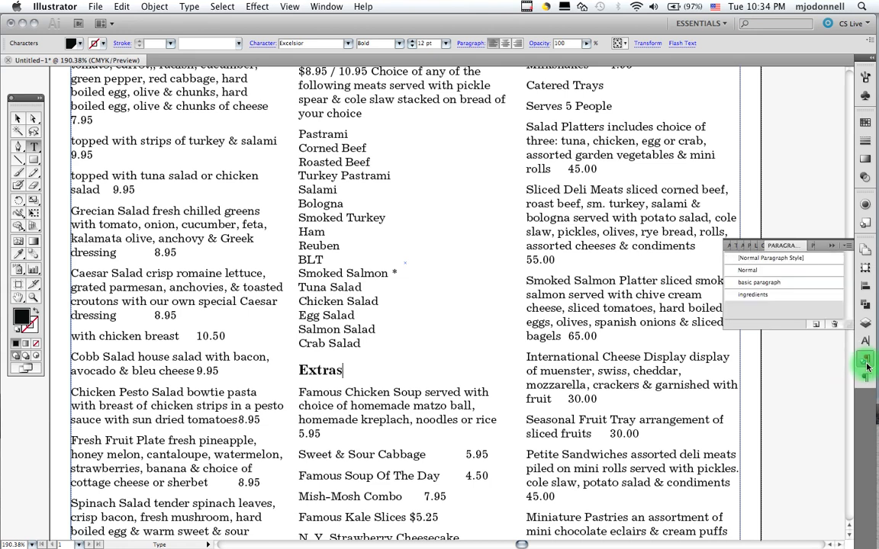
{"action": "left_click", "coordinate": [847, 246]}
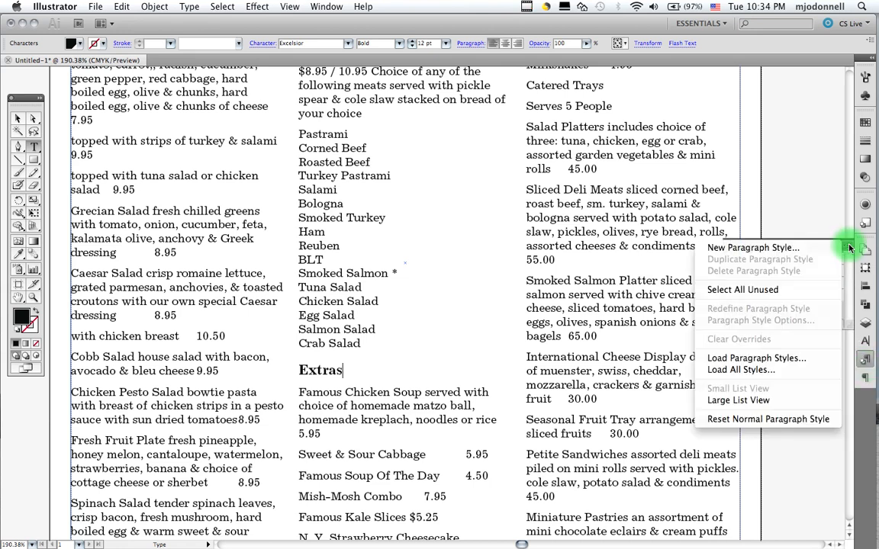
{"action": "left_click", "coordinate": [806, 253]}
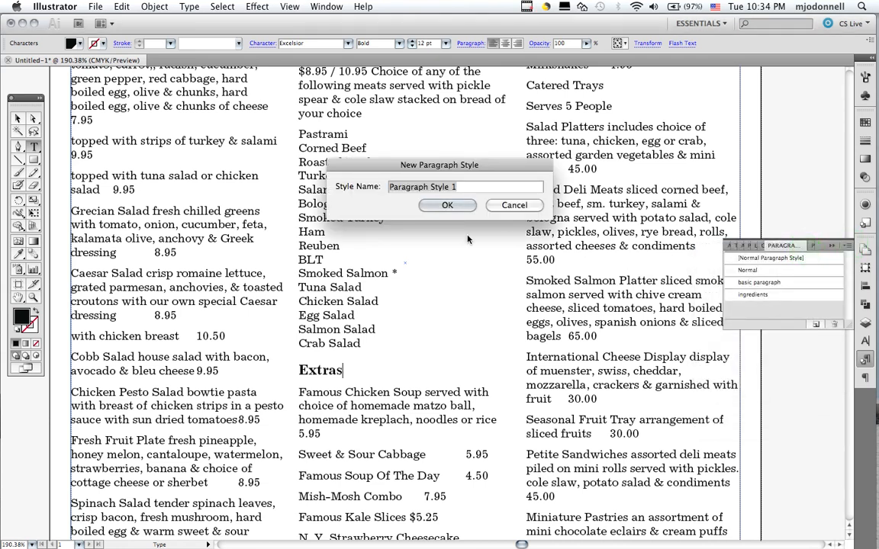
{"action": "type", "text": "subhed"}
{"action": "left_click", "coordinate": [468, 203]}
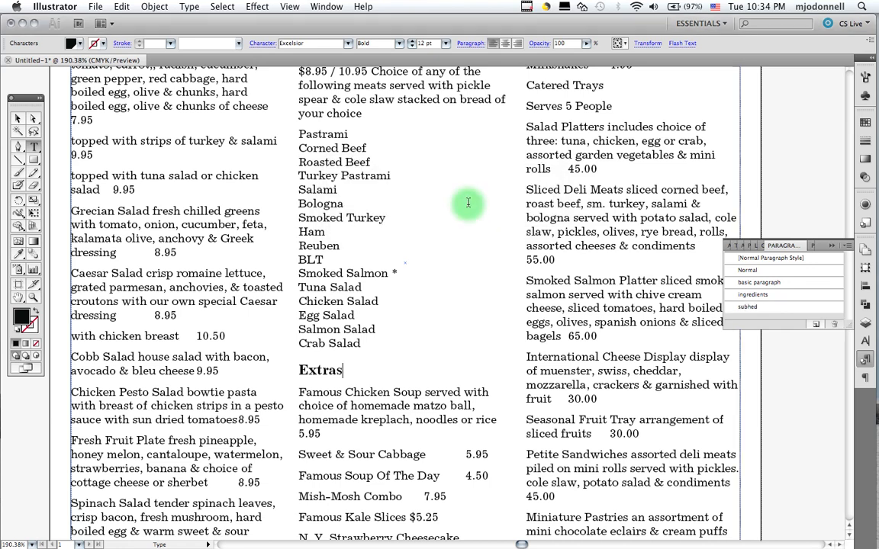
{"action": "left_click", "coordinate": [728, 306]}
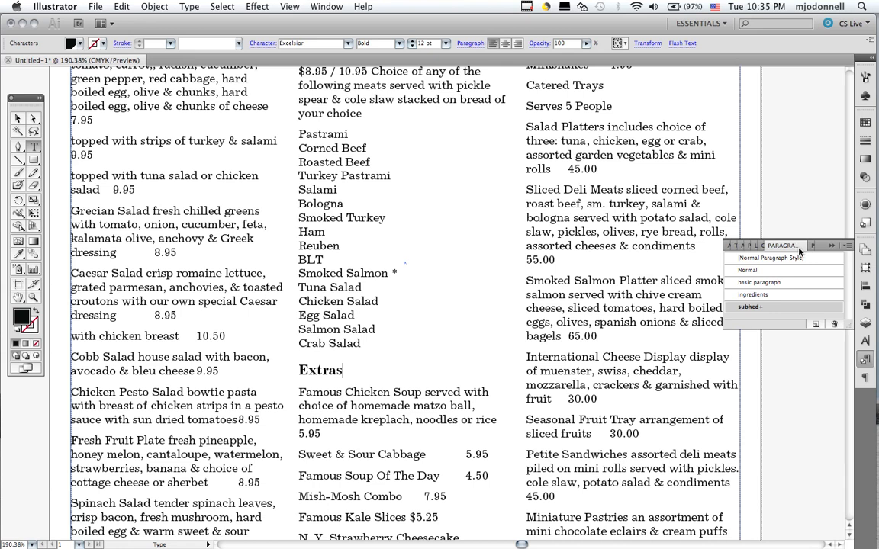
Apply the subhed paragraph style to the Sandwiches Hot Or Cold heading
{"action": "left_click", "coordinate": [850, 528]}
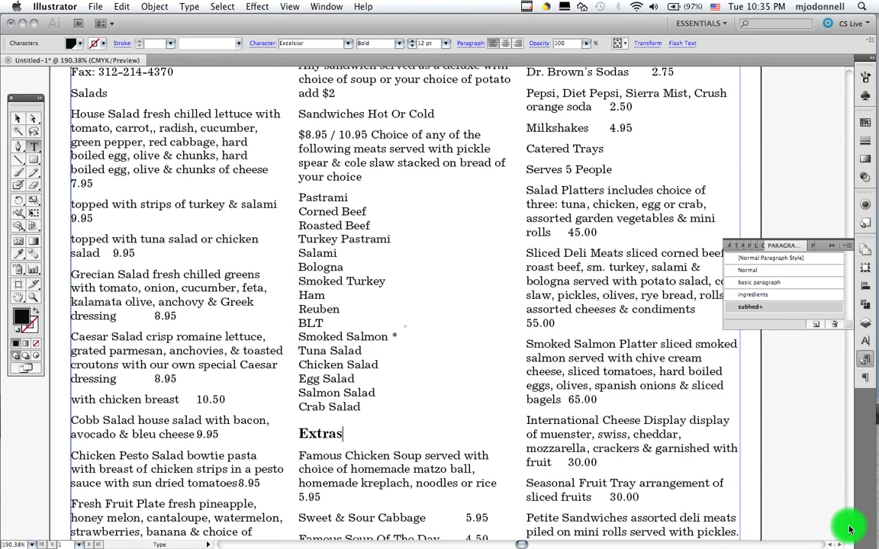
{"action": "left_click", "coordinate": [850, 528]}
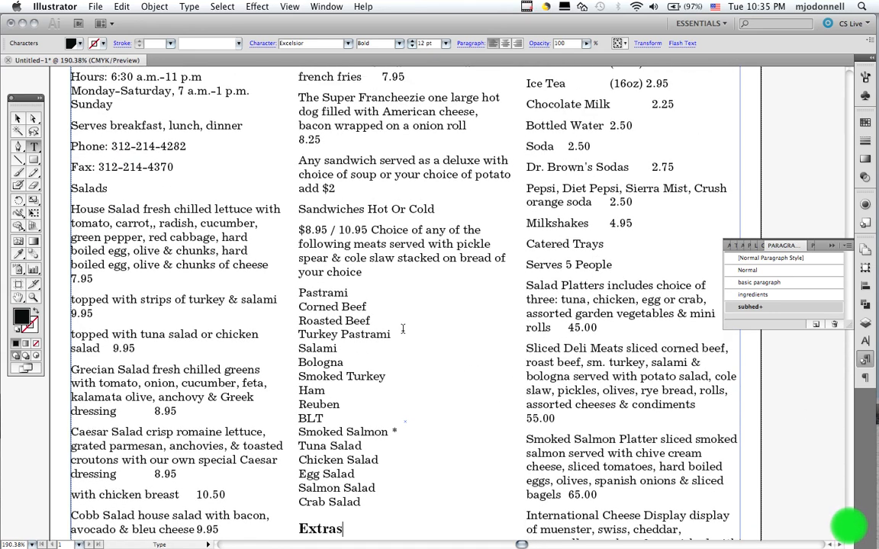
{"action": "left_click", "coordinate": [359, 211]}
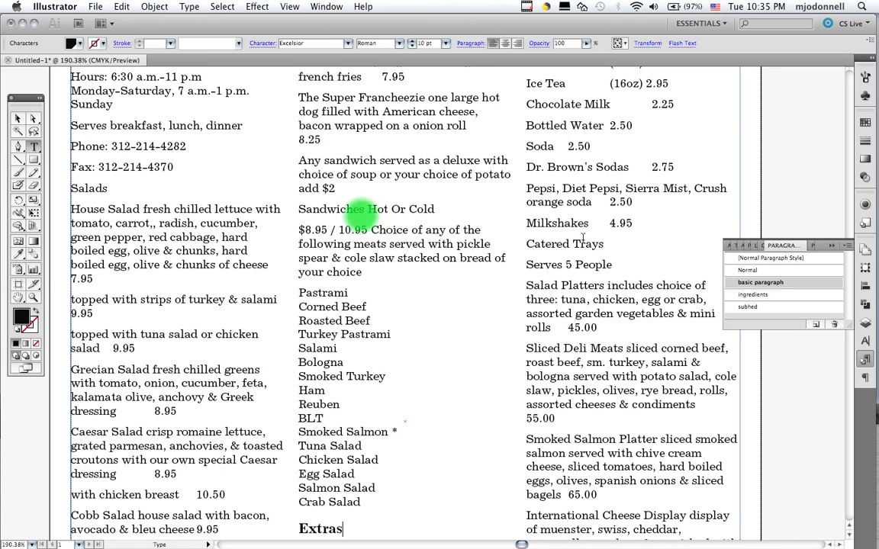
{"action": "left_click", "coordinate": [749, 308]}
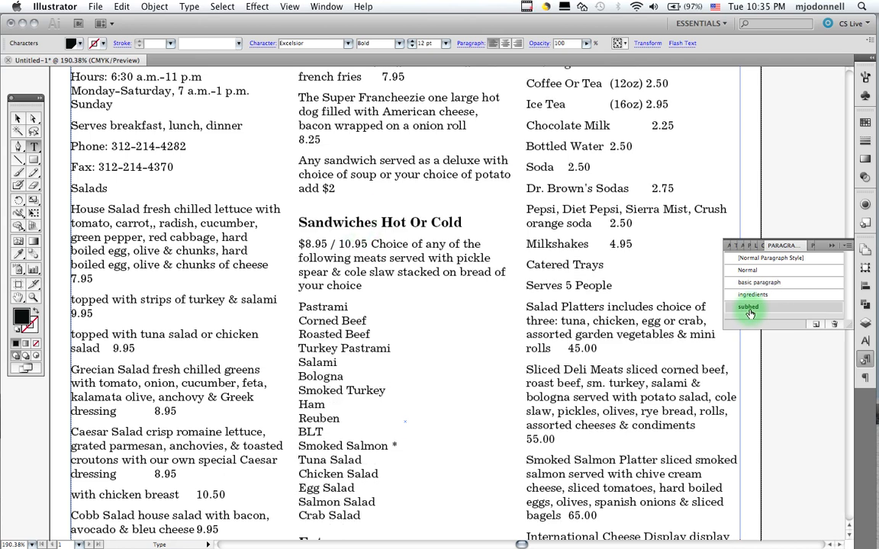
Apply the ingredients paragraph style to the drinks list from Coffee Or Tea through Milkshakes
{"action": "left_click_drag", "start_coordinate": [510, 83], "coordinate": [561, 217]}
{"action": "left_click", "coordinate": [559, 217]}
{"action": "left_click_drag", "start_coordinate": [526, 83], "coordinate": [647, 244]}
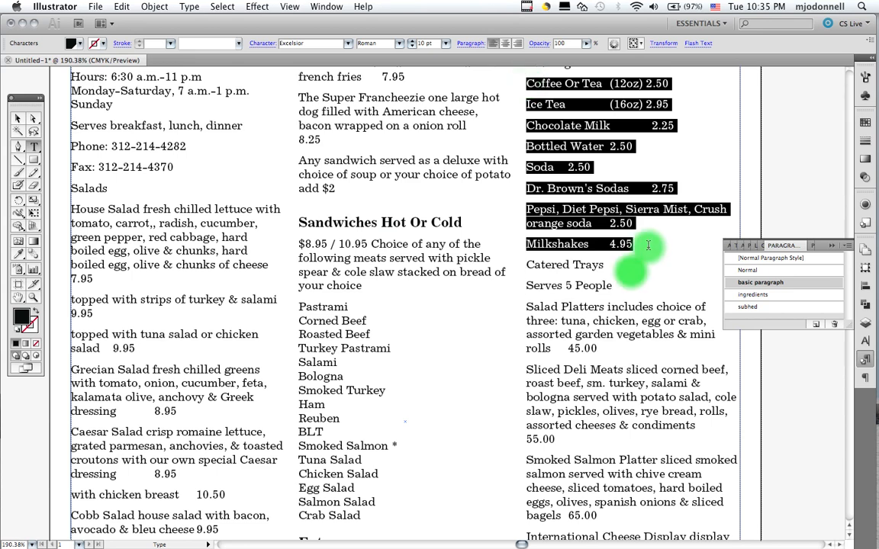
{"action": "left_click", "coordinate": [747, 294]}
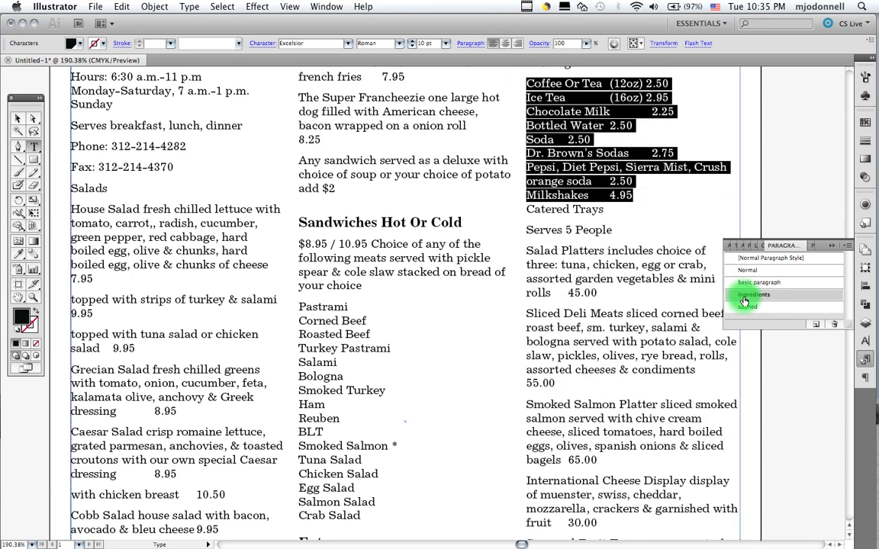
Apply the subhed paragraph style to the Catered Trays and Beverages headings
{"action": "left_click", "coordinate": [582, 211]}
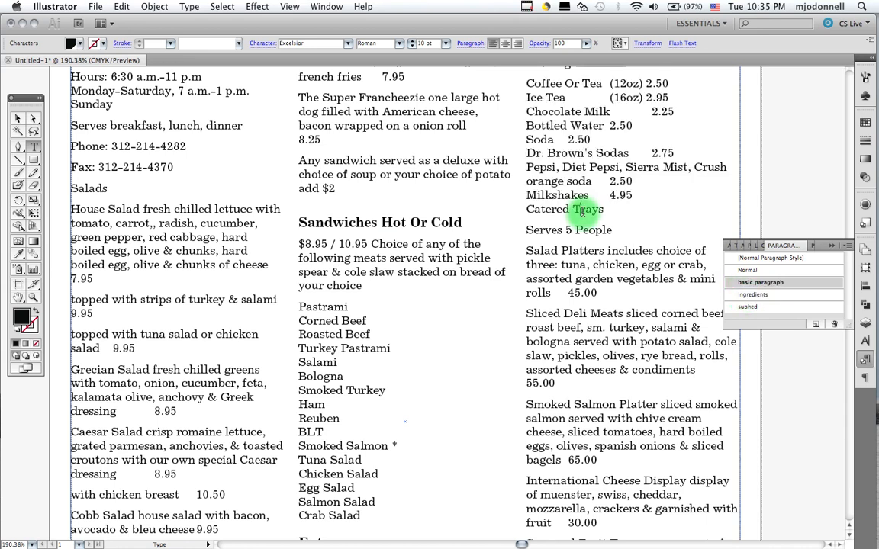
{"action": "left_click", "coordinate": [749, 308]}
{"action": "double_click", "coordinate": [548, 244]}
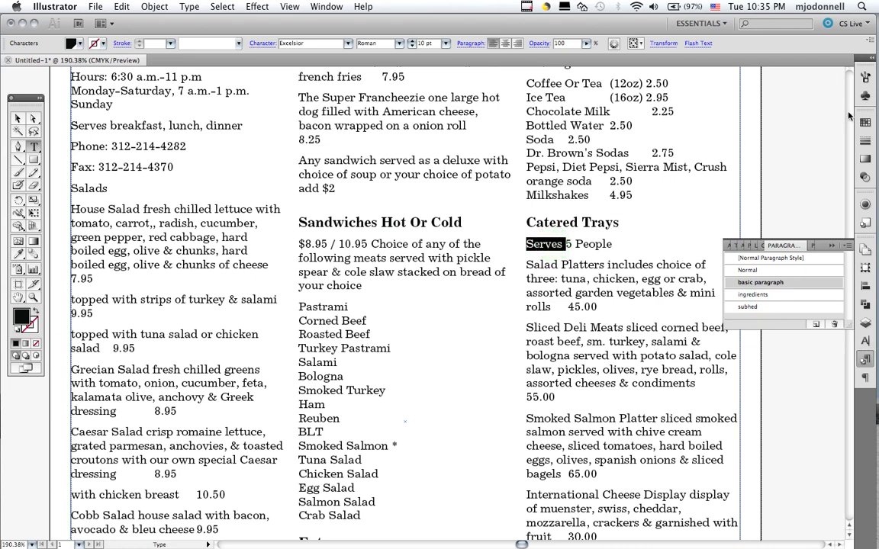
{"action": "left_click", "coordinate": [849, 525]}
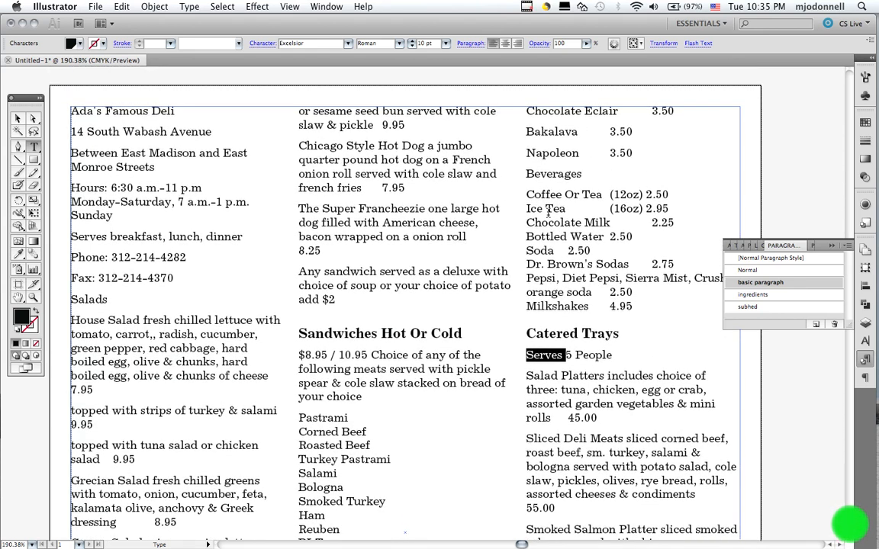
{"action": "left_click", "coordinate": [553, 173]}
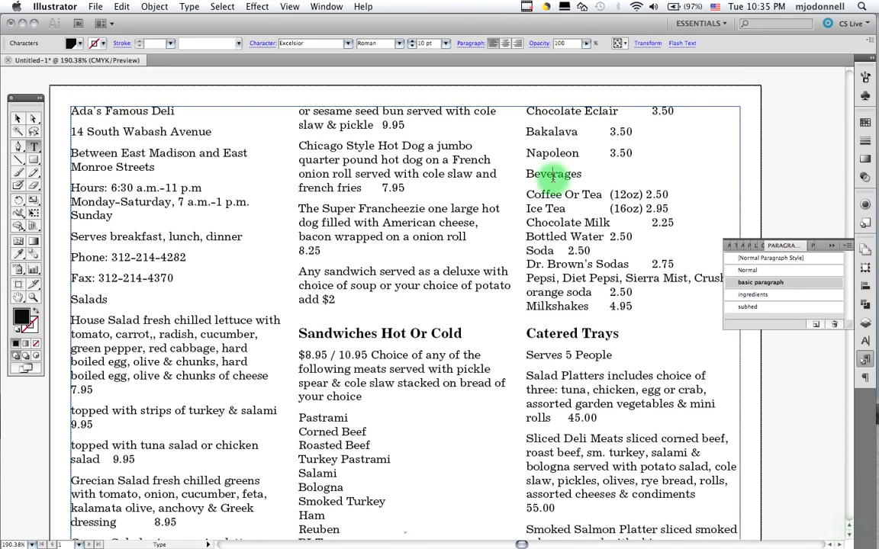
{"action": "left_click", "coordinate": [755, 307]}
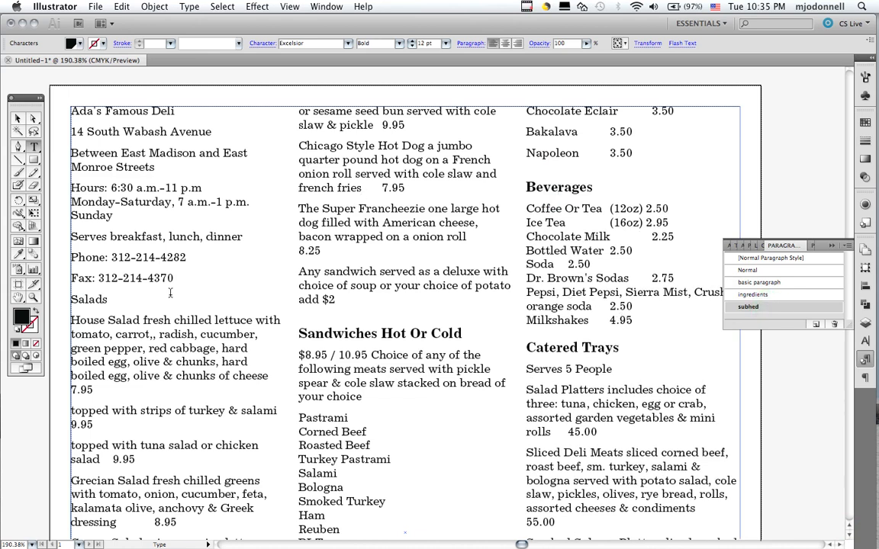
Cut the deli name, address, hours, phone and fax lines from the start of the menu text
{"action": "left_click_drag", "start_coordinate": [181, 280], "coordinate": [69, 113]}
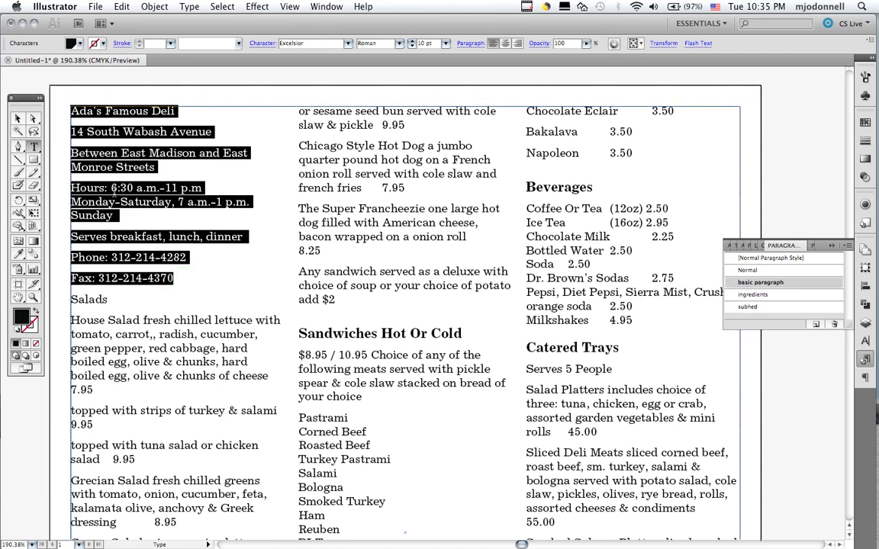
{"action": "key", "text": "super"}
{"action": "scroll", "coordinate": [114, 201], "scroll_direction": "down", "scroll_amount": 5}
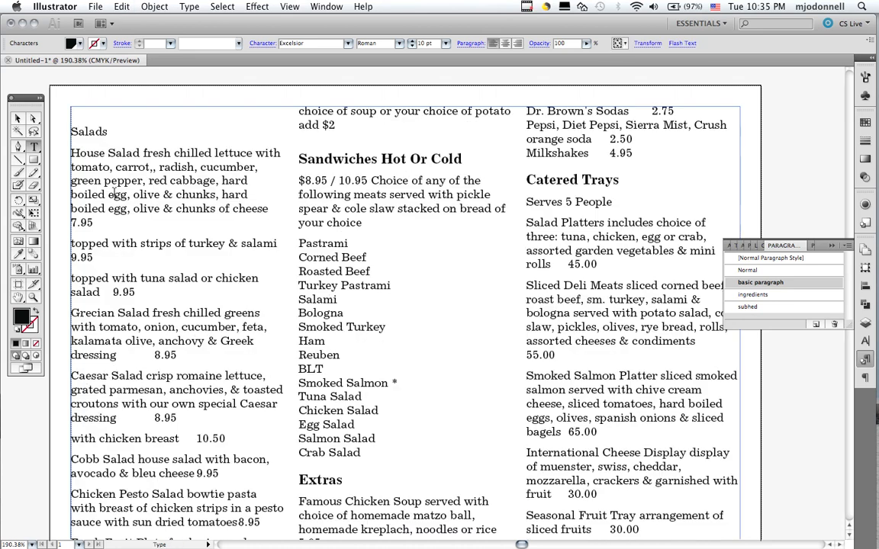
{"action": "scroll", "coordinate": [72, 84], "scroll_direction": "up", "scroll_amount": 5}
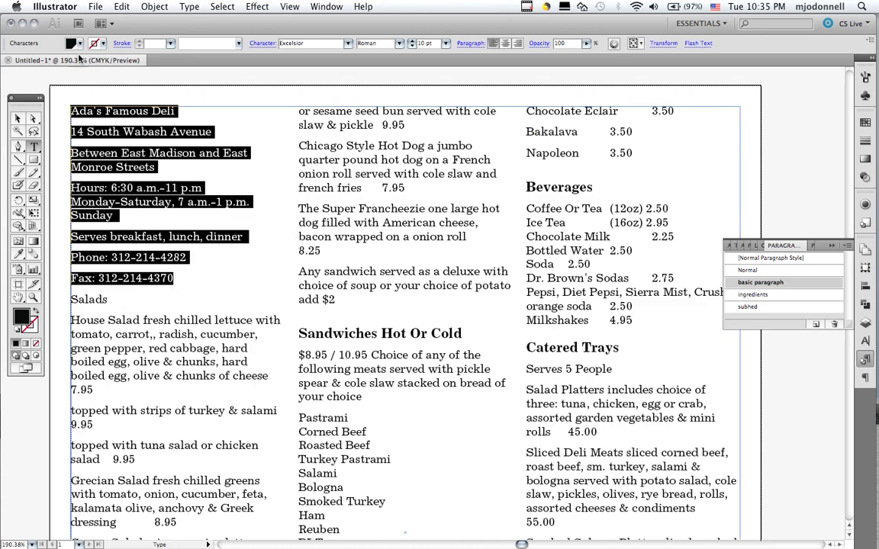
{"action": "left_click", "coordinate": [122, 7]}
{"action": "left_click", "coordinate": [126, 55]}
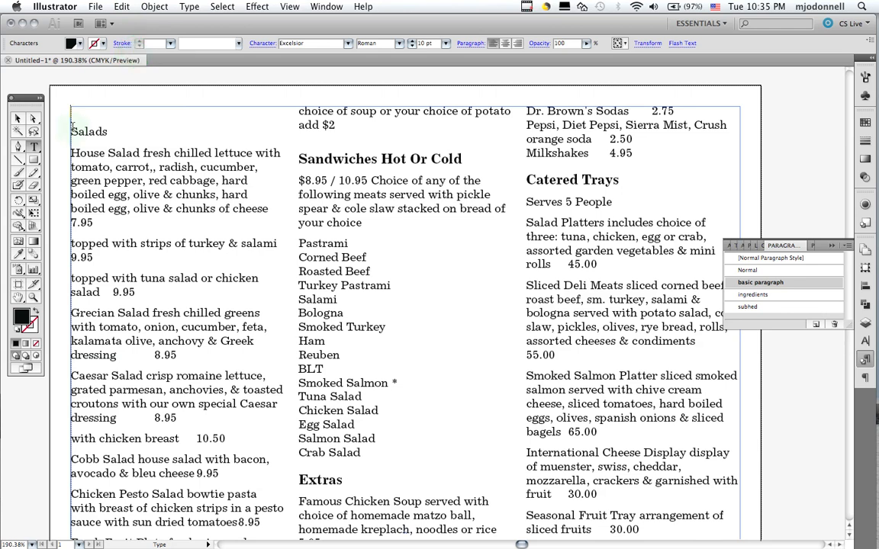
Delete the empty line above the Salads heading
{"action": "left_click", "coordinate": [72, 127]}
{"action": "left_click", "coordinate": [74, 114]}
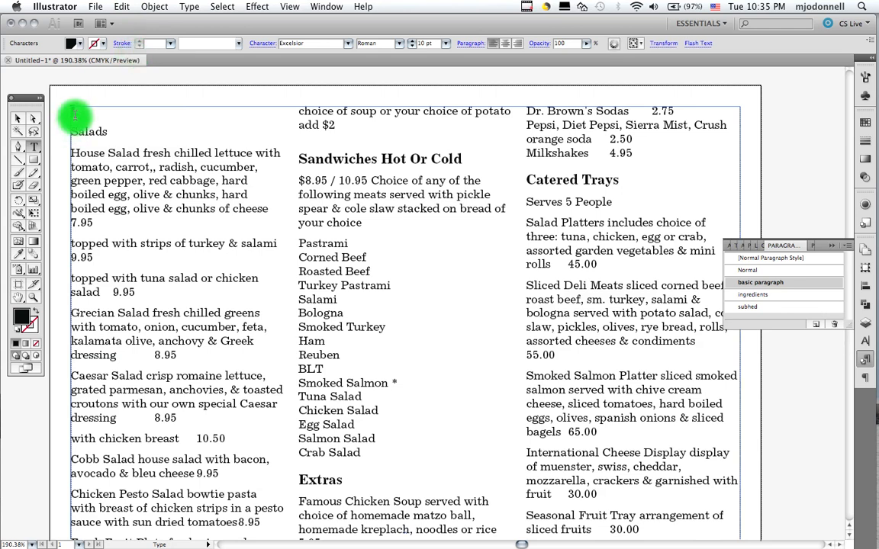
{"action": "key", "text": "Delete"}
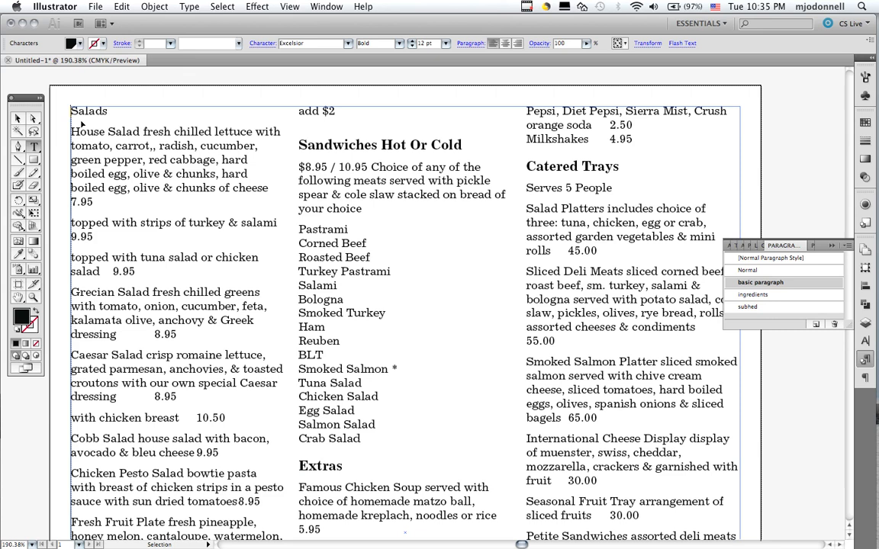
{"action": "key", "text": "ctrl+1"}
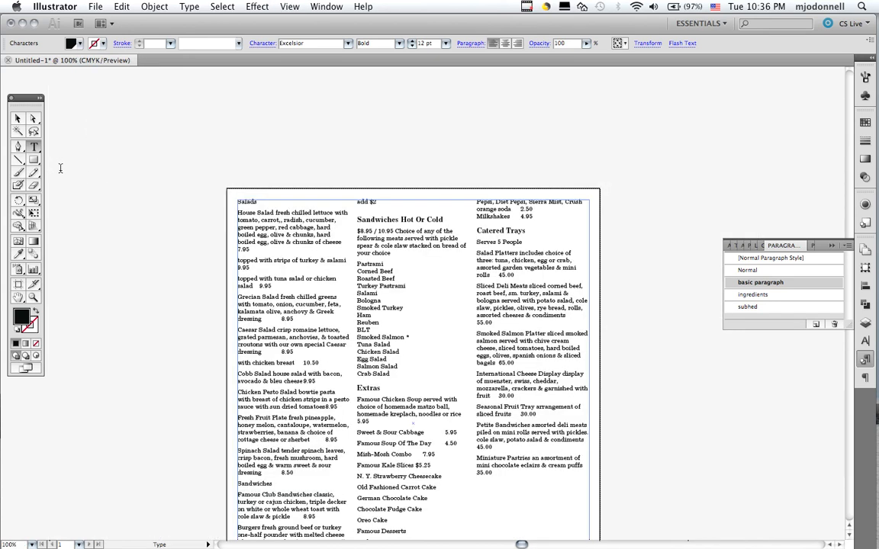
{"action": "key", "text": "shift+Down"}
{"action": "key", "text": "shift+Down"}
{"action": "key", "text": "shift+Down"}
{"action": "key", "text": "shift+Down"}
{"action": "key", "text": "shift+Down"}
{"action": "key", "text": "shift+Down"}
{"action": "key", "text": "shift+Down"}
{"action": "key", "text": "shift+Down"}
{"action": "key", "text": "shift+Down"}
{"action": "key", "text": "shift+Down"}
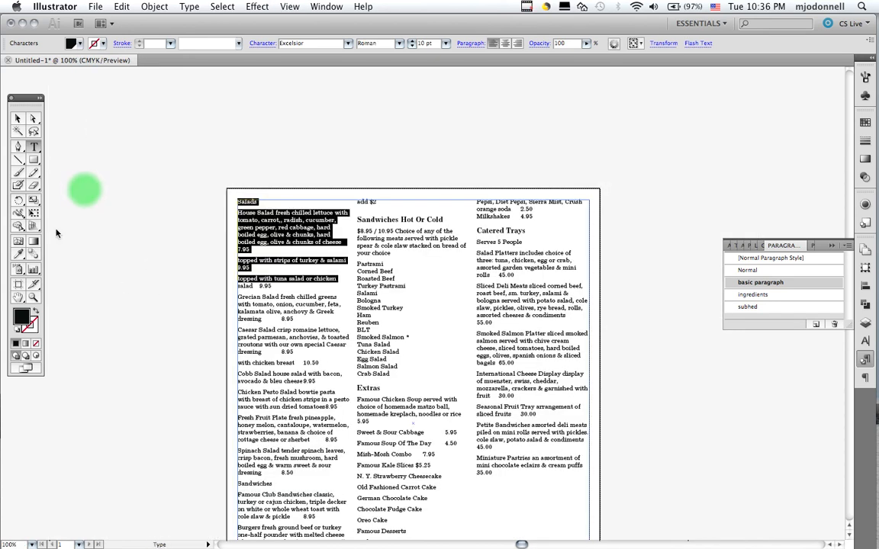
{"action": "left_click", "coordinate": [108, 236]}
Draw a new text frame on the pasteboard beside the menu page and paste the cut deli information into it
{"action": "left_click_drag", "start_coordinate": [99, 207], "coordinate": [204, 307]}
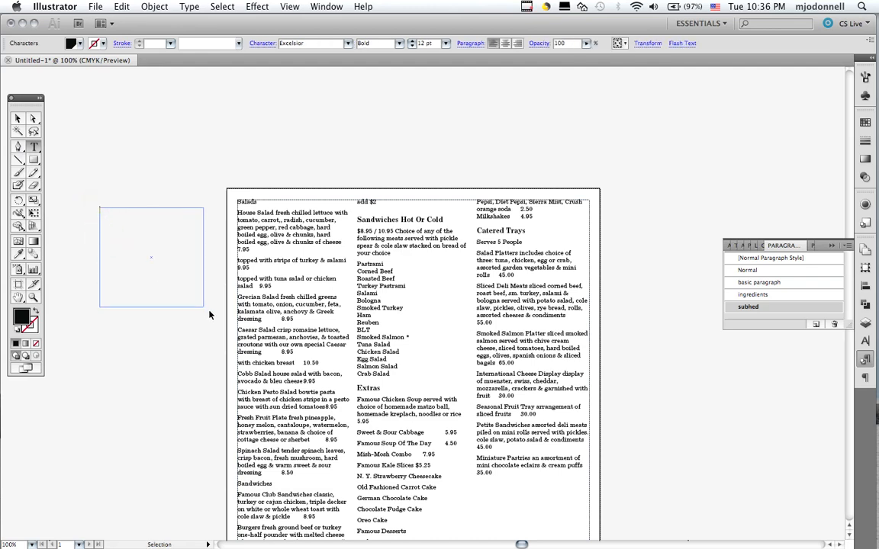
{"action": "key", "text": "super+v"}
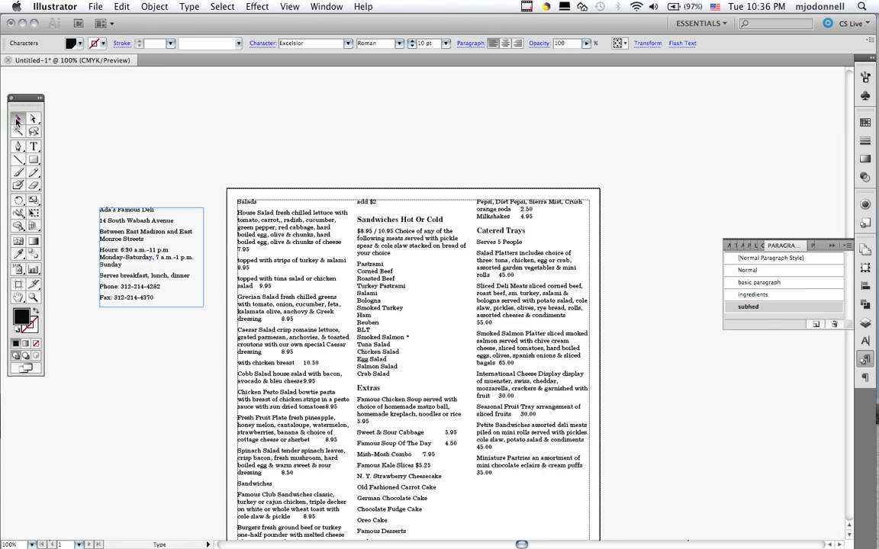
{"action": "left_click", "coordinate": [17, 118]}
Lower only the top edge of the three-column text frame, shortening the frame to about 537 pt tall
{"action": "left_click", "coordinate": [402, 210]}
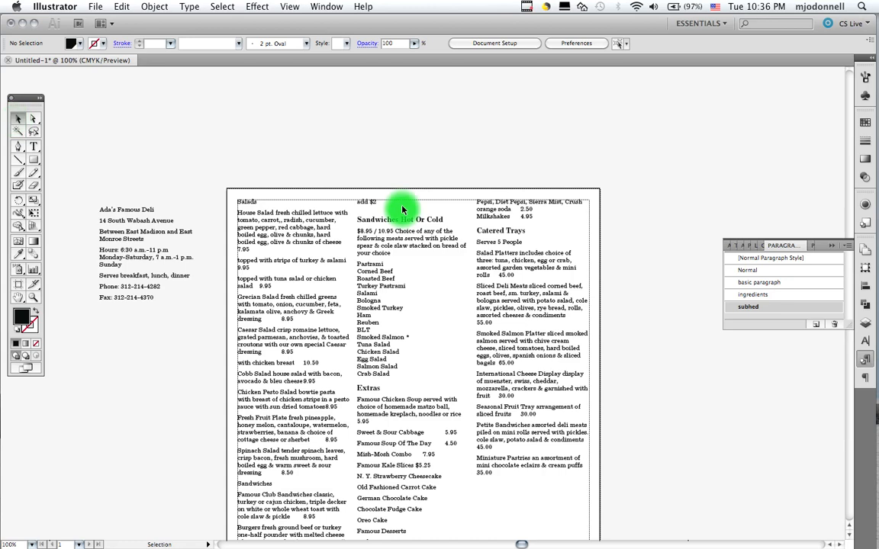
{"action": "left_click", "coordinate": [374, 242]}
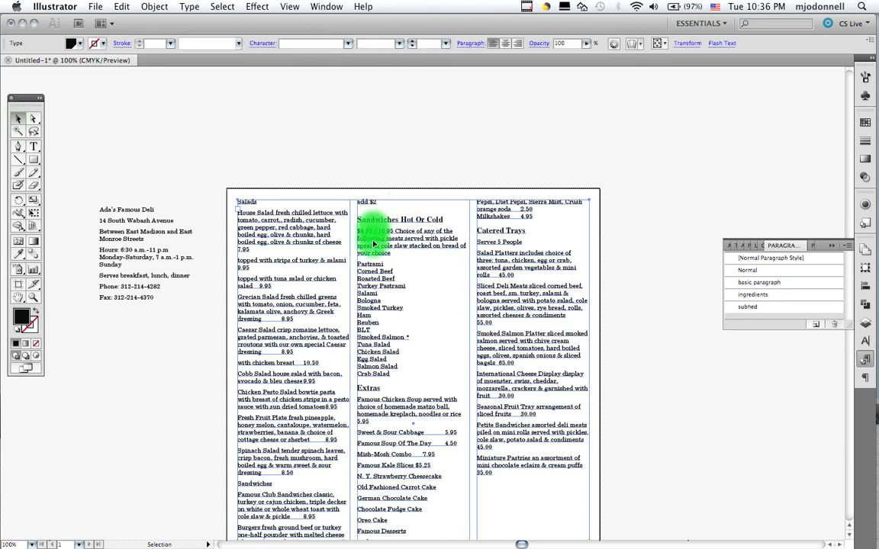
{"action": "left_click", "coordinate": [33, 118]}
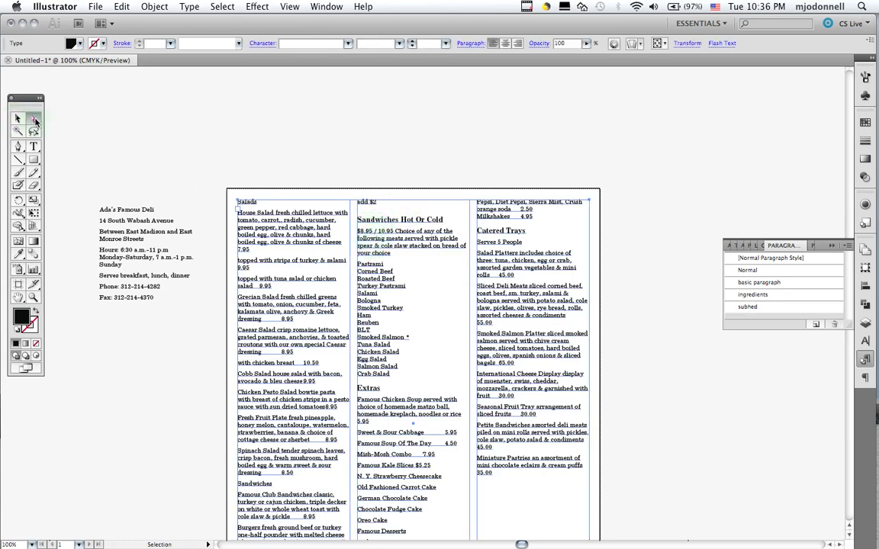
{"action": "left_click", "coordinate": [398, 177]}
{"action": "left_click_drag", "start_coordinate": [400, 197], "coordinate": [408, 324]}
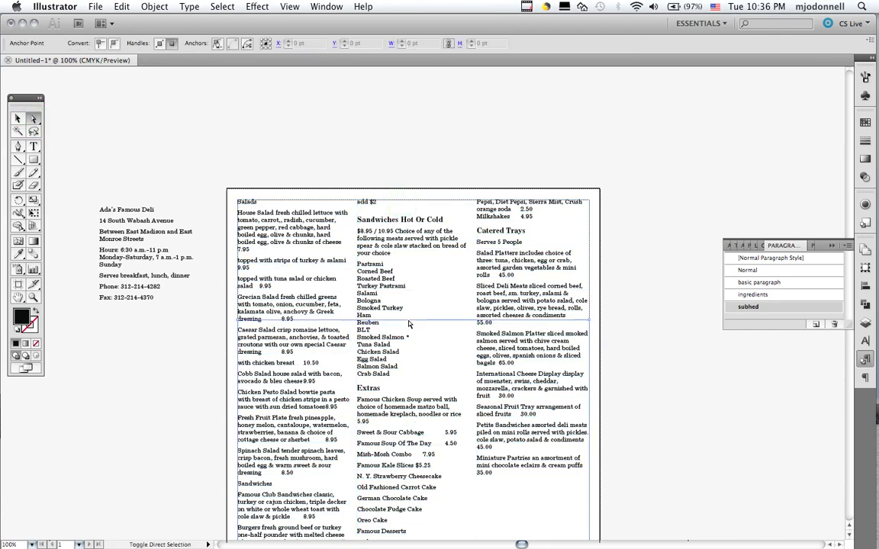
Raise the top edge of the menu text frame so the frame is about 576 pt tall
{"action": "left_click", "coordinate": [850, 533]}
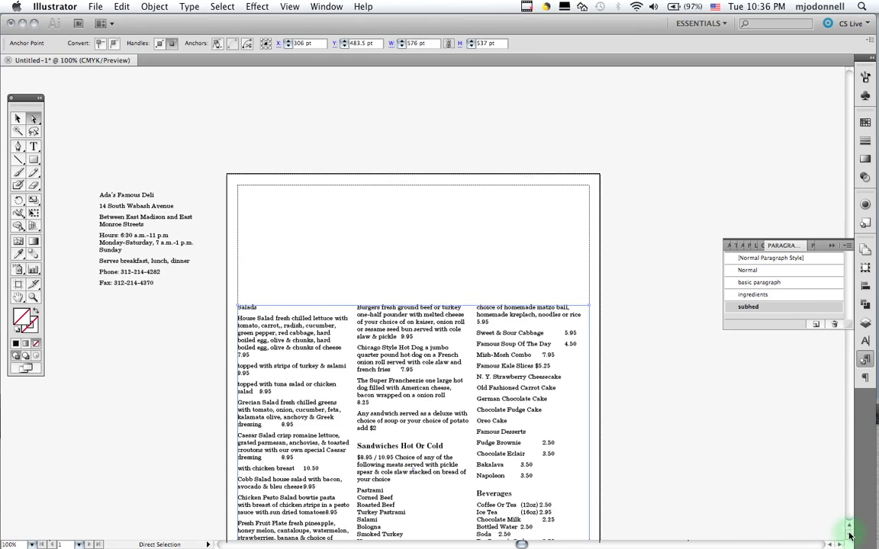
{"action": "left_click", "coordinate": [850, 534]}
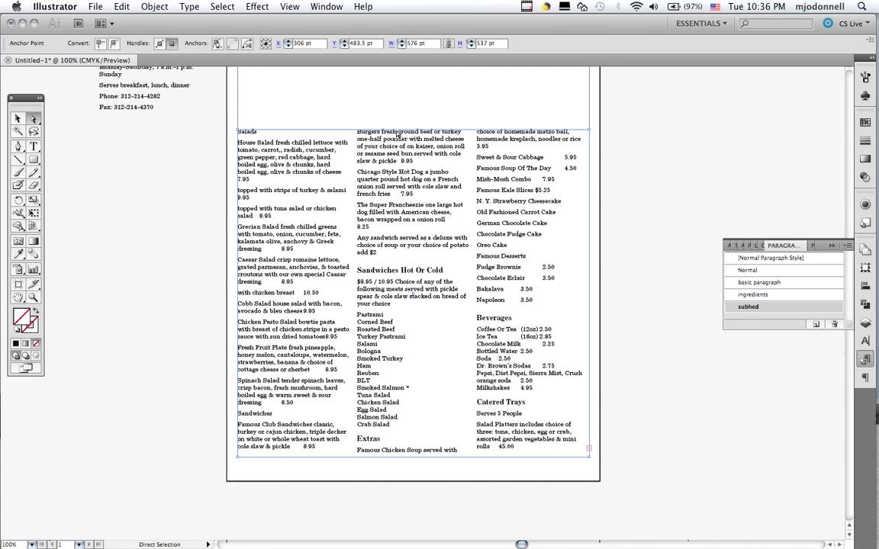
{"action": "left_click_drag", "start_coordinate": [395, 131], "coordinate": [397, 109]}
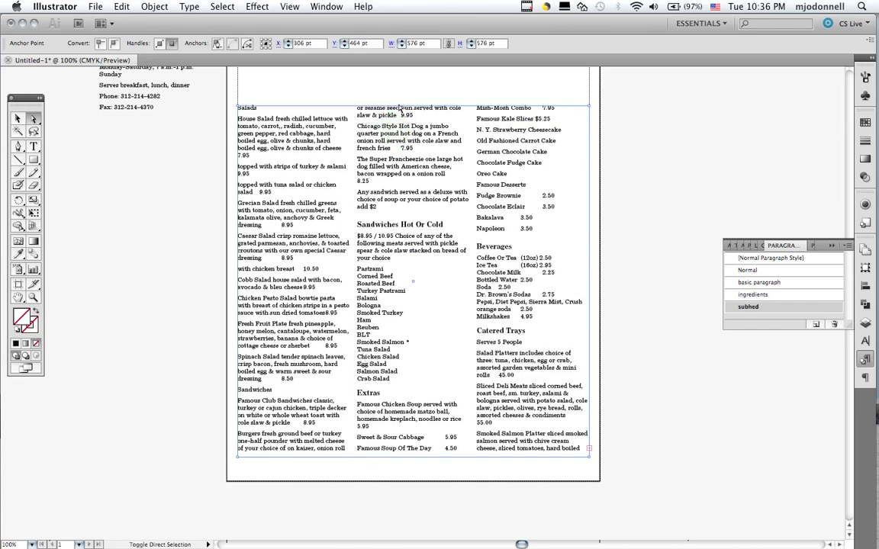
Shift the menu text frame upward and extend its bottom edge below the page margin, making it about 647 pt tall
{"action": "left_click", "coordinate": [397, 109]}
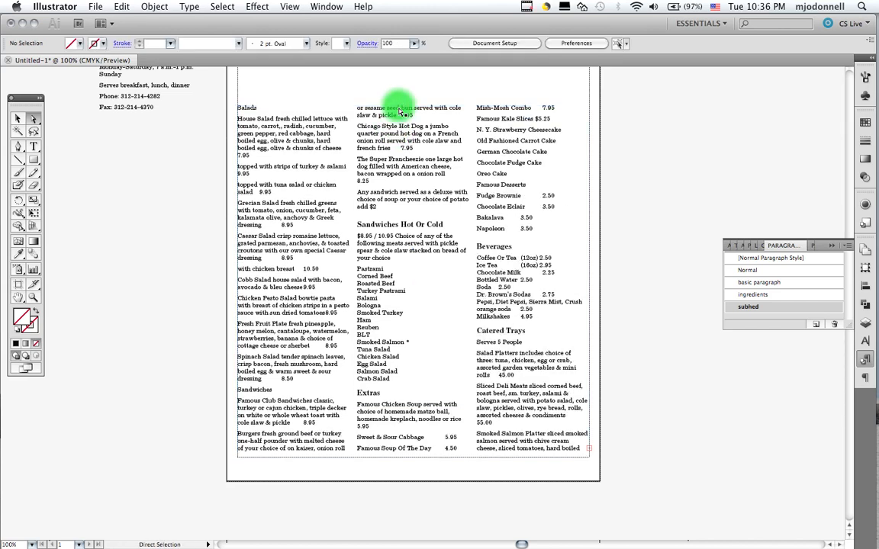
{"action": "left_click_drag", "start_coordinate": [398, 109], "coordinate": [397, 77]}
{"action": "left_click", "coordinate": [425, 436]}
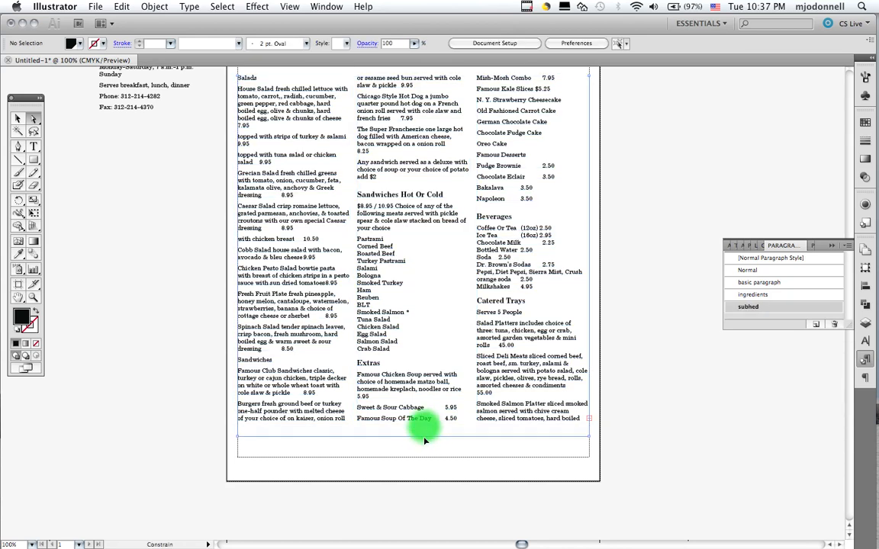
{"action": "mouse_move", "coordinate": [426, 459]}
{"action": "left_mouse_down"}
{"action": "mouse_move", "coordinate": [452, 513]}
{"action": "mouse_move", "coordinate": [453, 475]}
{"action": "left_mouse_up"}
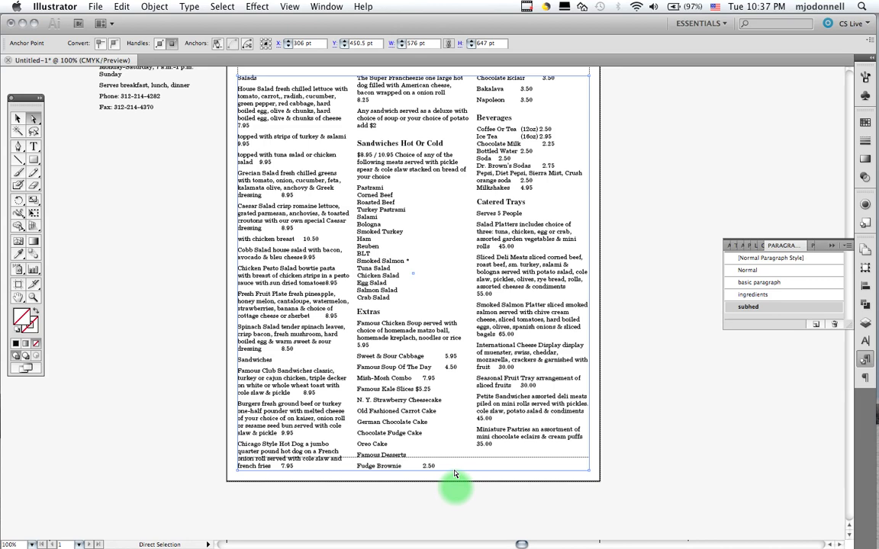